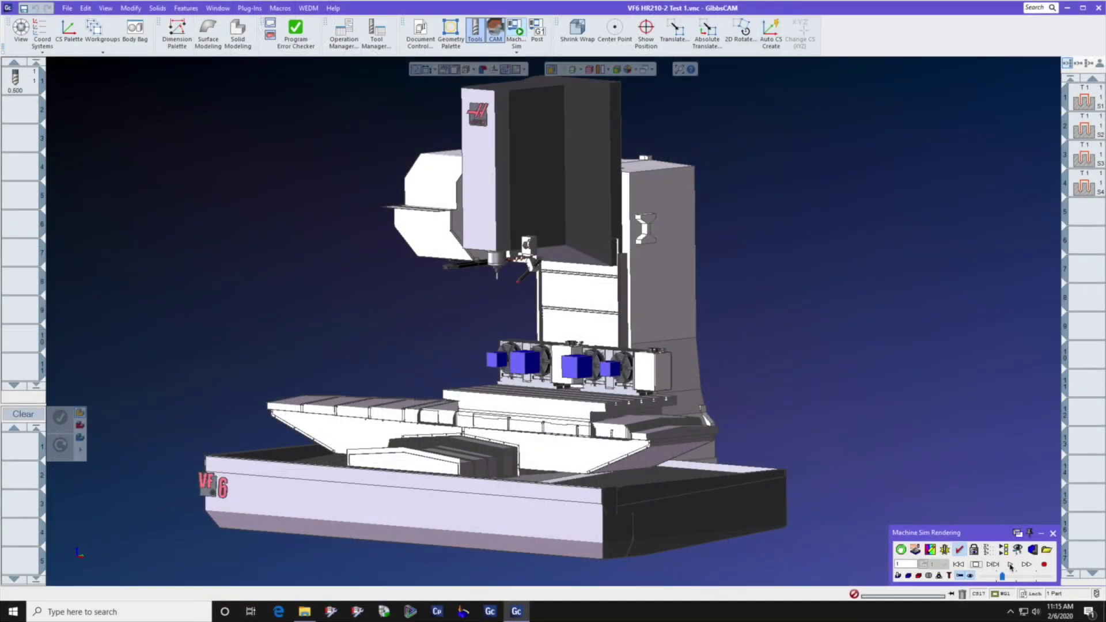
Play the Haas VF6 machine simulation with the four-station rotary fixture.
click(1010, 565)
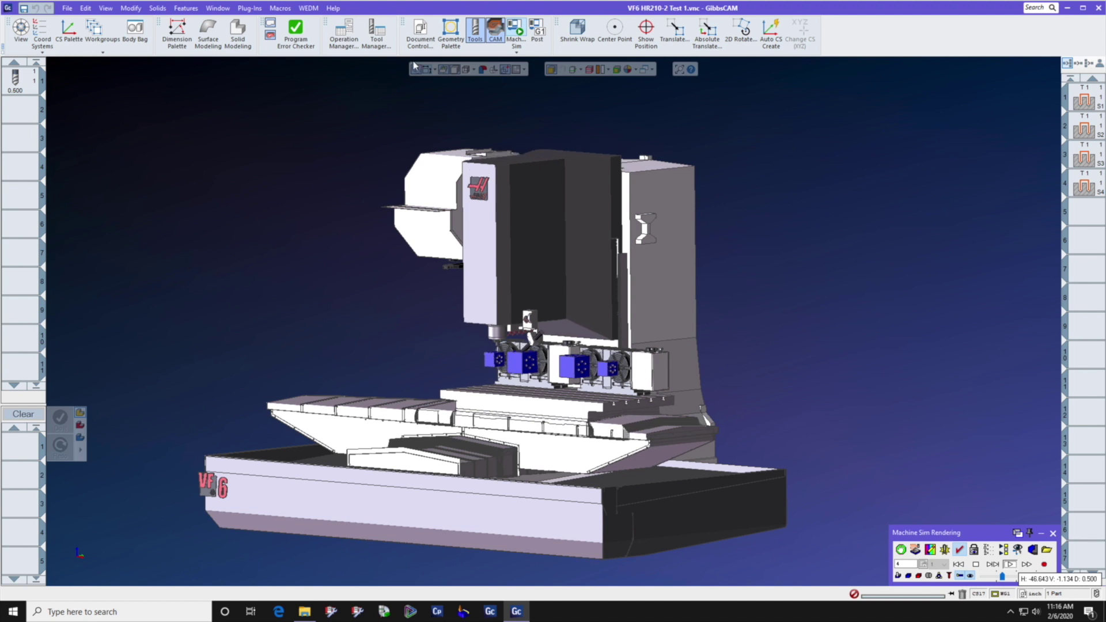
Show the Document Control settings listing the Haas VF6-50-HRT210-2 machine and 7075-T6 aluminum stock.
click(420, 32)
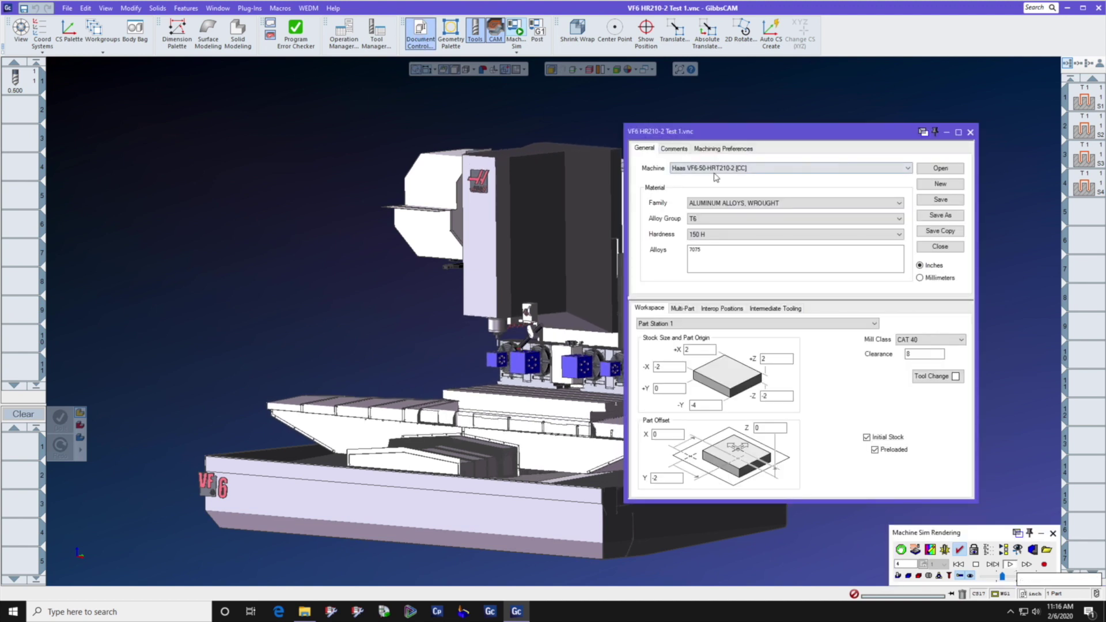
Close Document Control, then open and close the Post Processor settings.
click(970, 132)
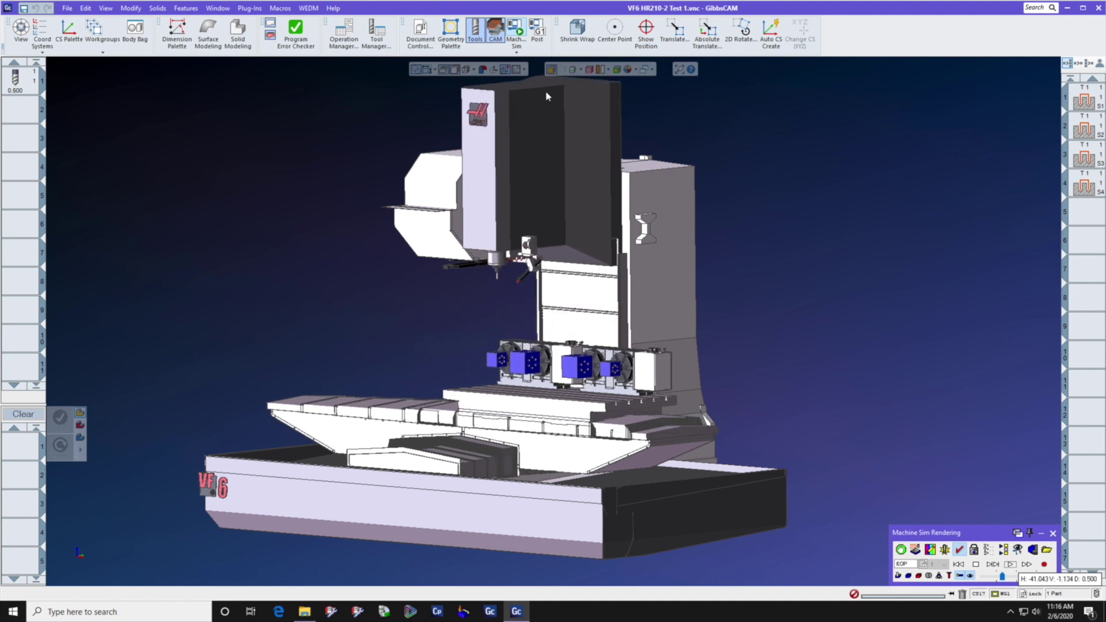
click(538, 31)
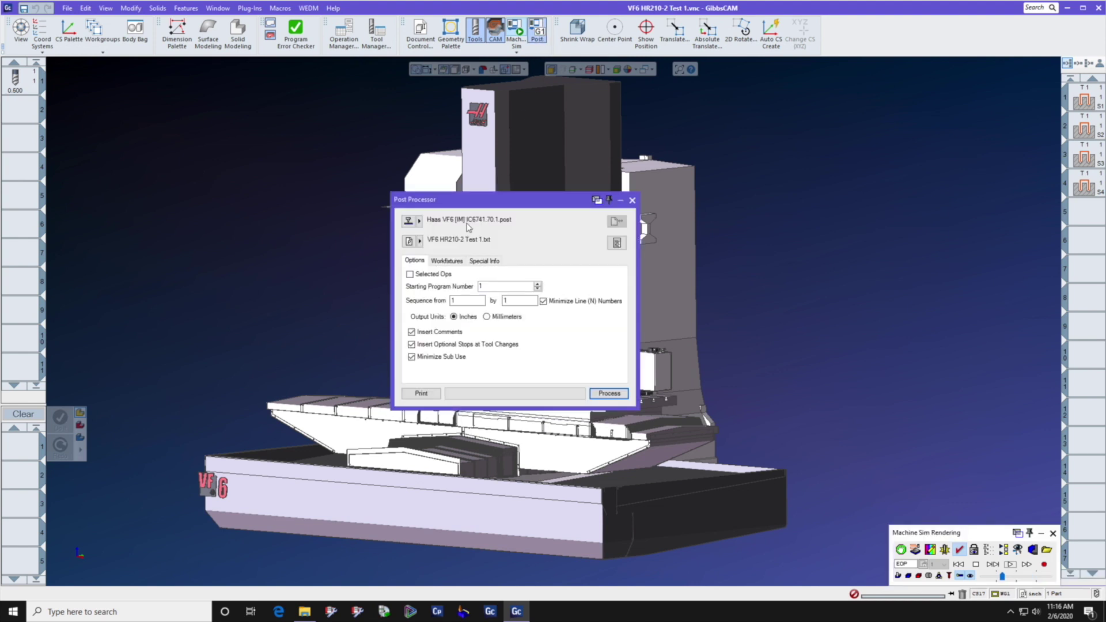
click(632, 201)
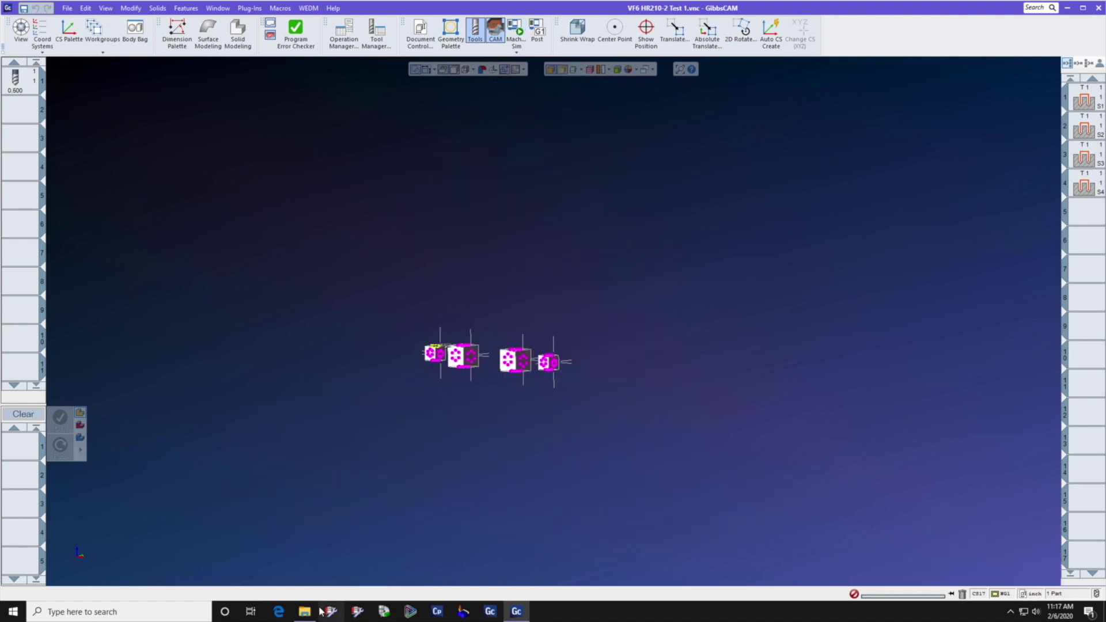
Open the VF6 HR210-2 Delivery Package zip, check its GUI folder, then enter MachineSim.
click(252, 530)
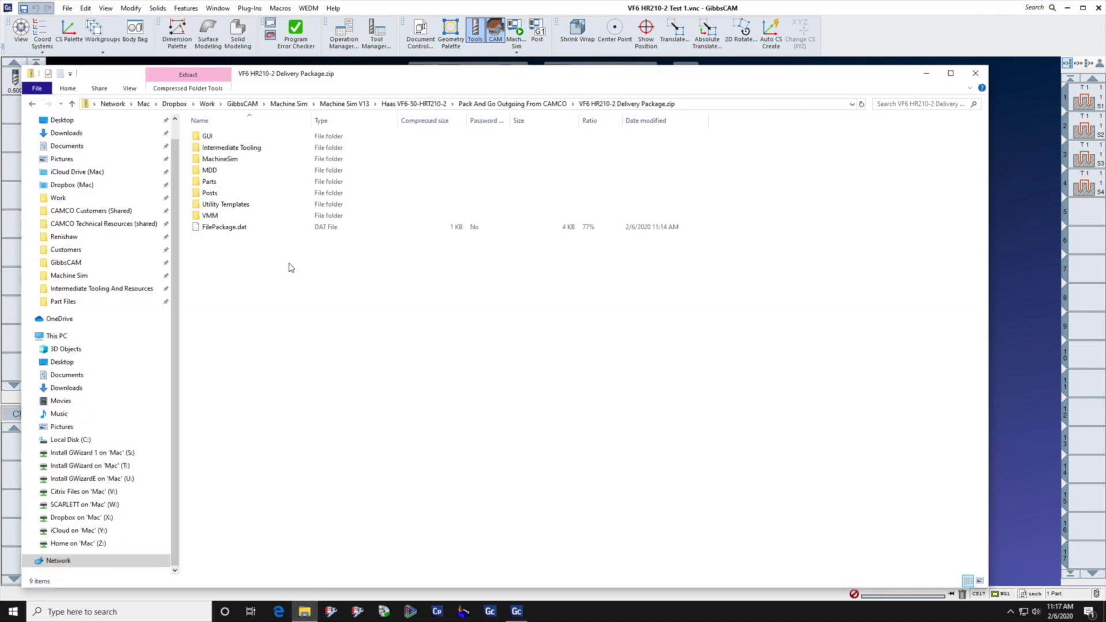
click(545, 106)
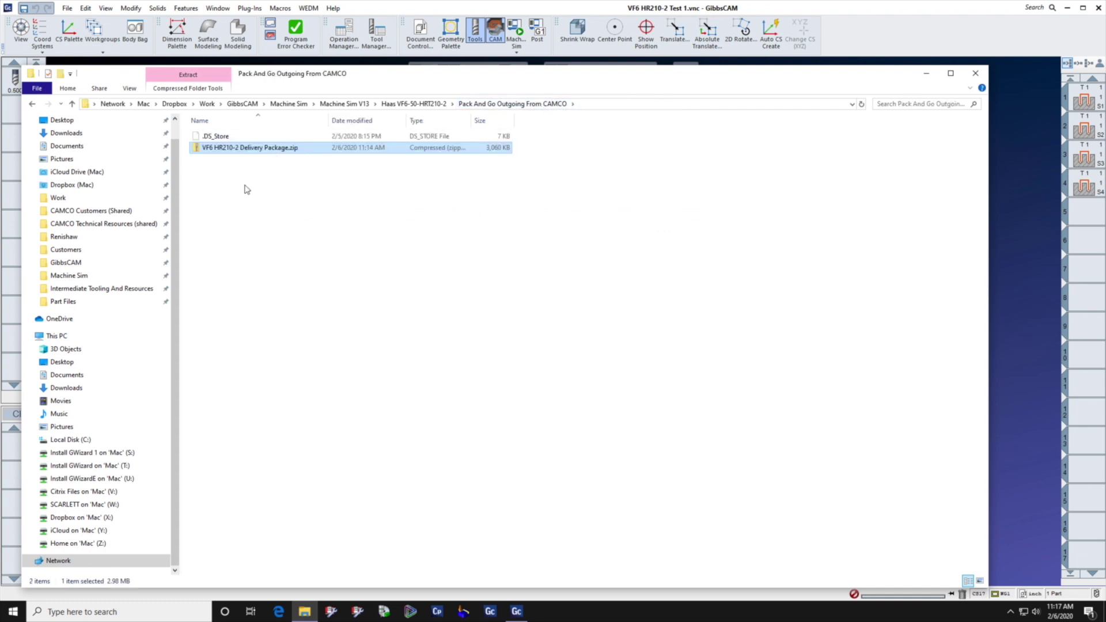
double_click(252, 151)
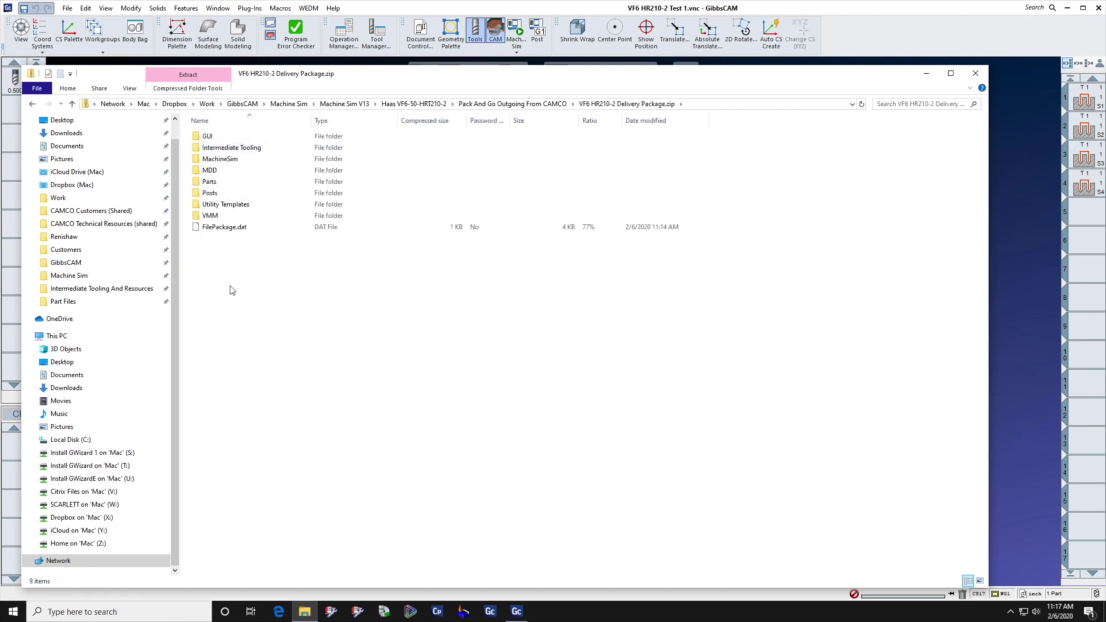
double_click(218, 137)
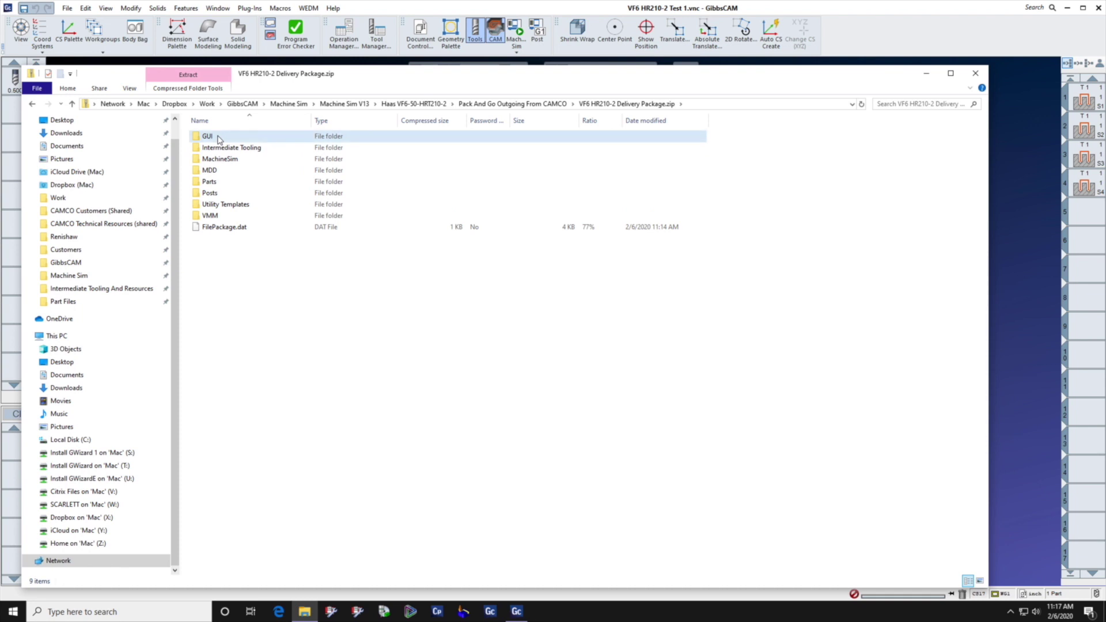
click(32, 104)
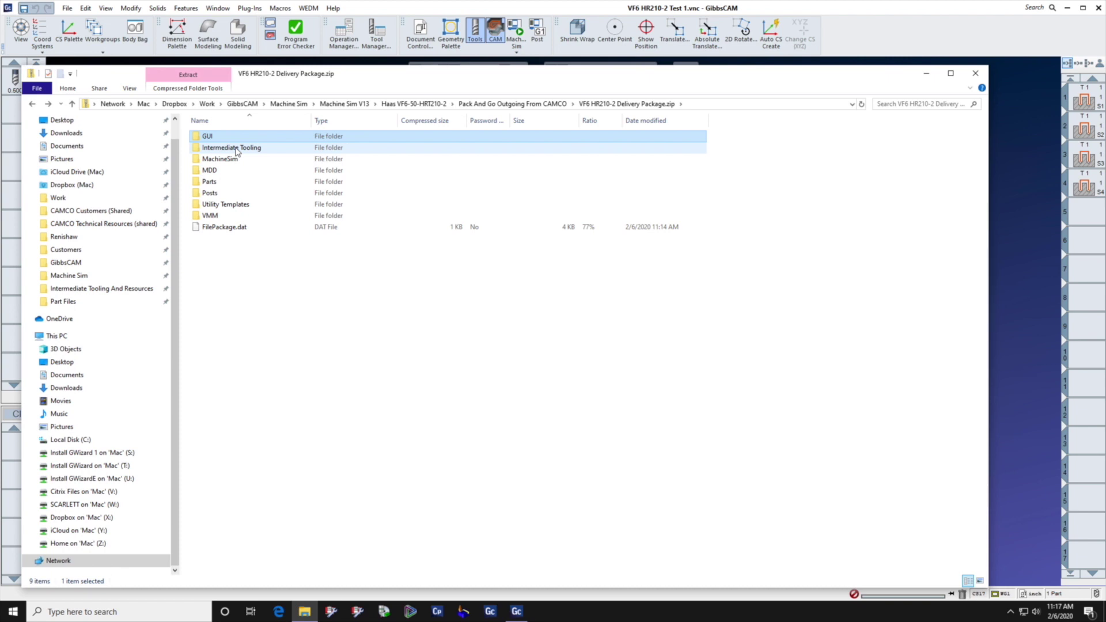
double_click(237, 159)
Inspect the package's Haas VF6-50-HRT210-2 [CC] machine folder, MDD and Parts folders.
double_click(238, 139)
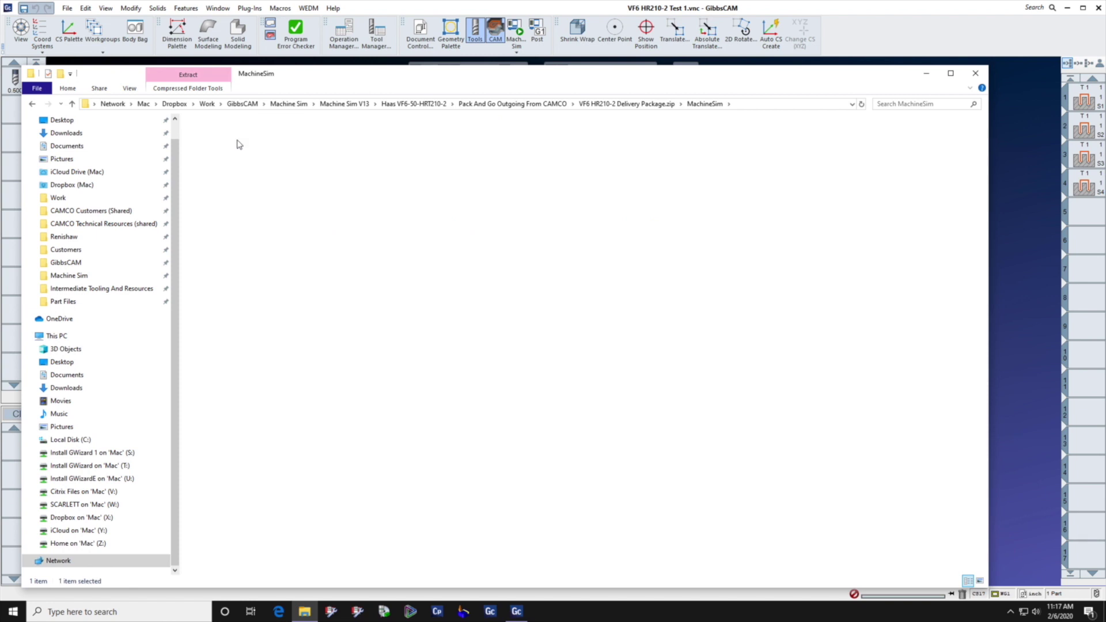
click(34, 107)
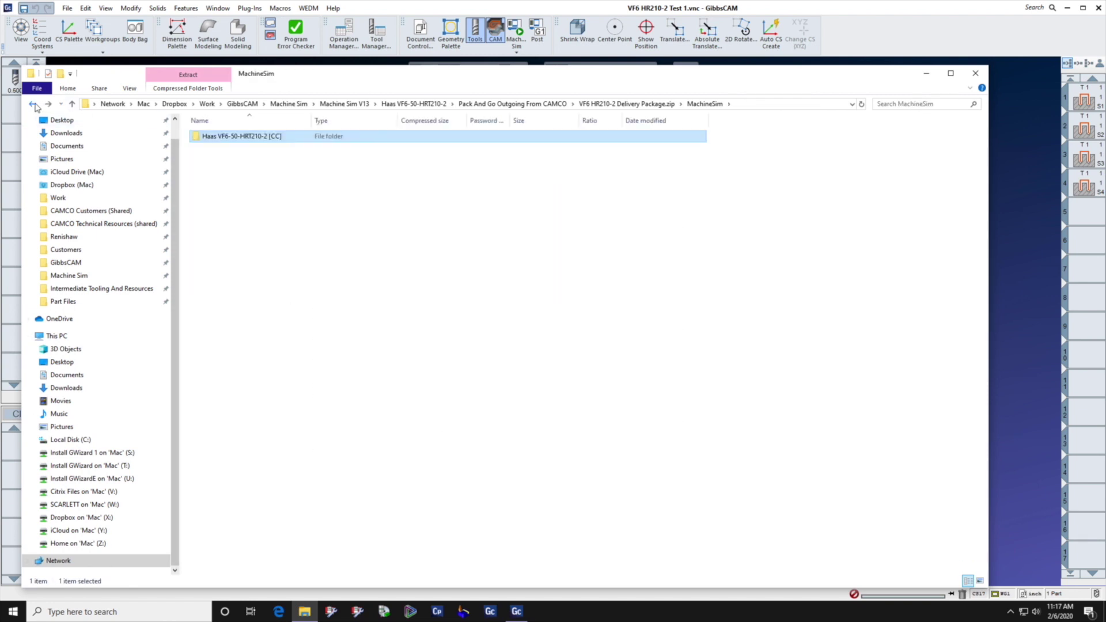
click(208, 174)
double_click(209, 173)
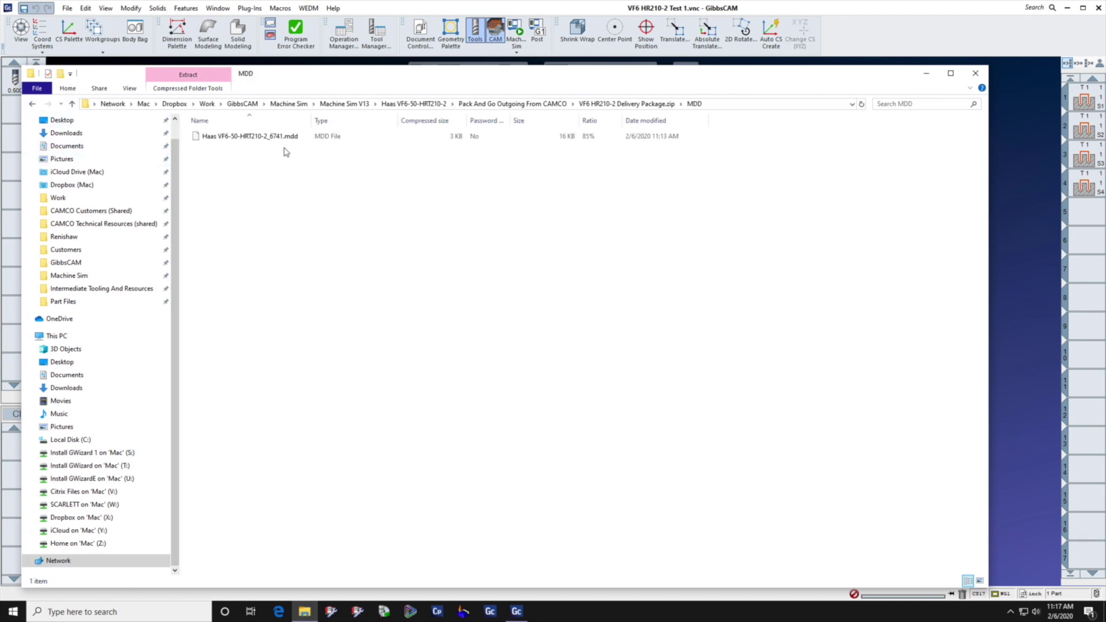
click(33, 106)
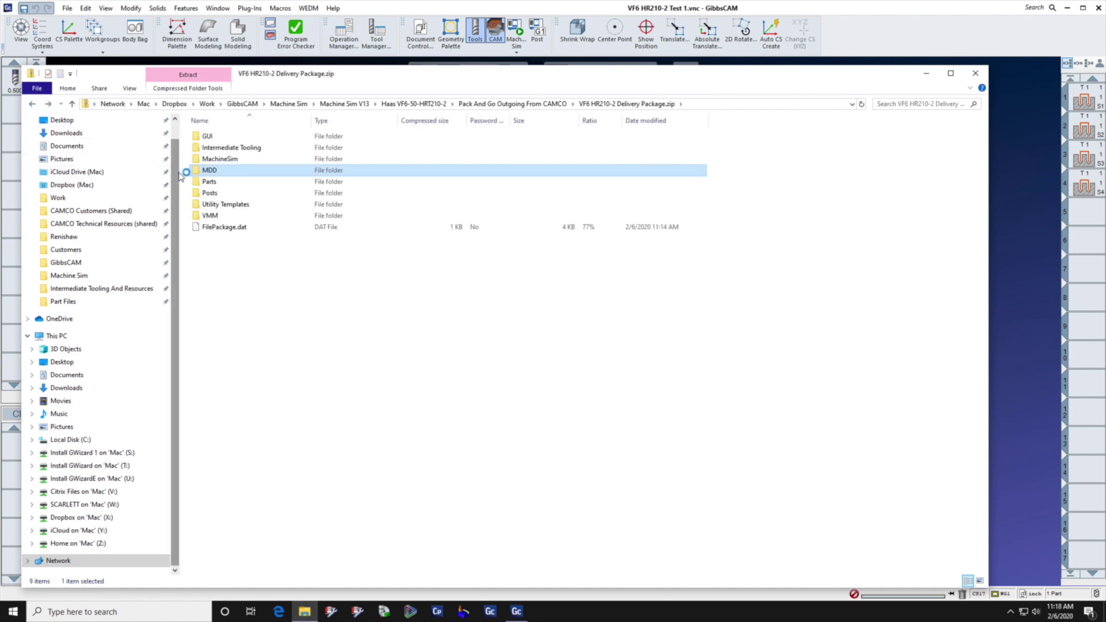
double_click(209, 181)
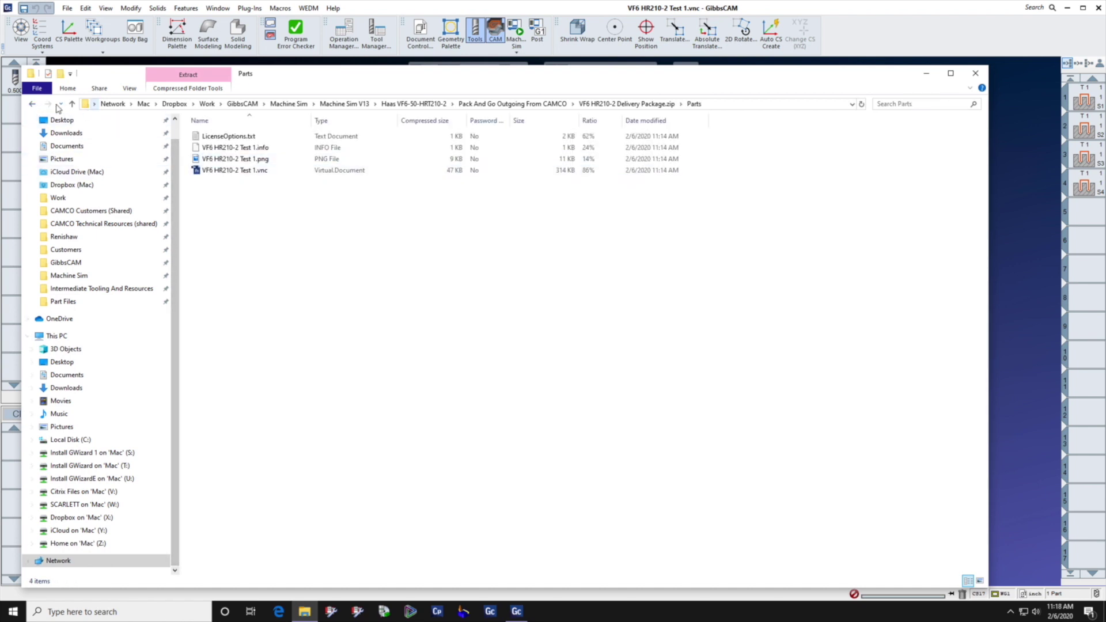
click(33, 105)
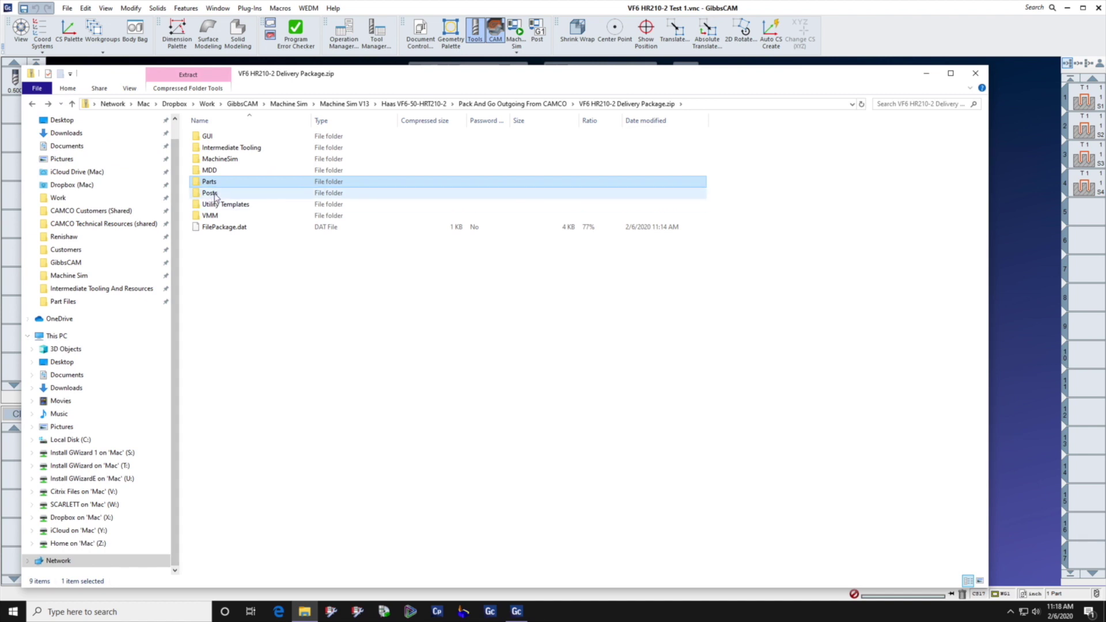
Inspect the Posts and VMM folders, then return to the folder holding the zip.
double_click(214, 195)
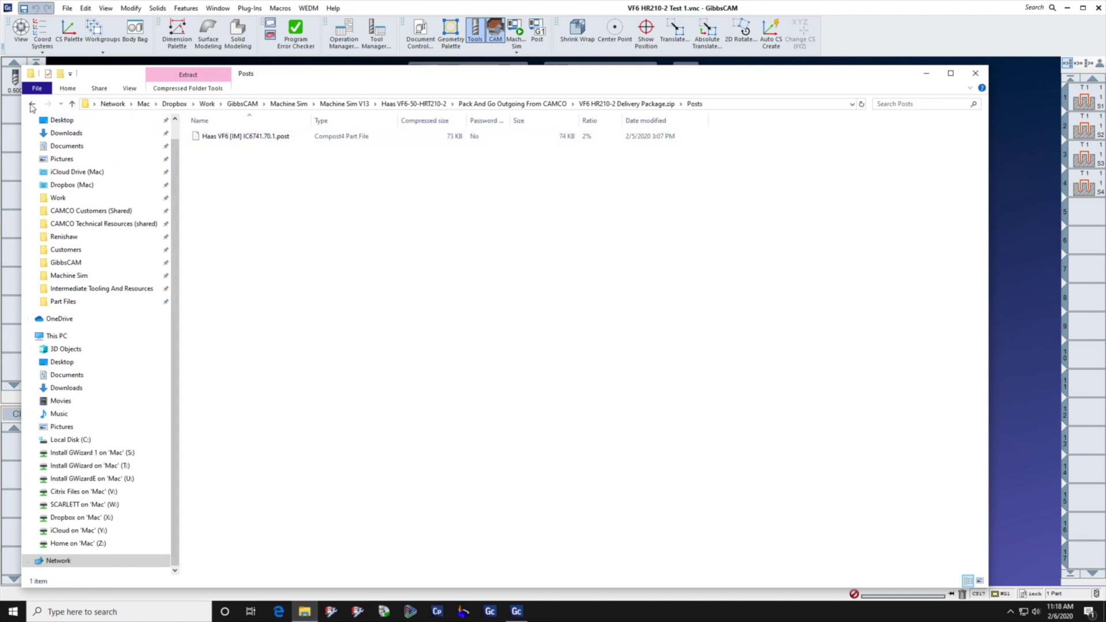
click(32, 104)
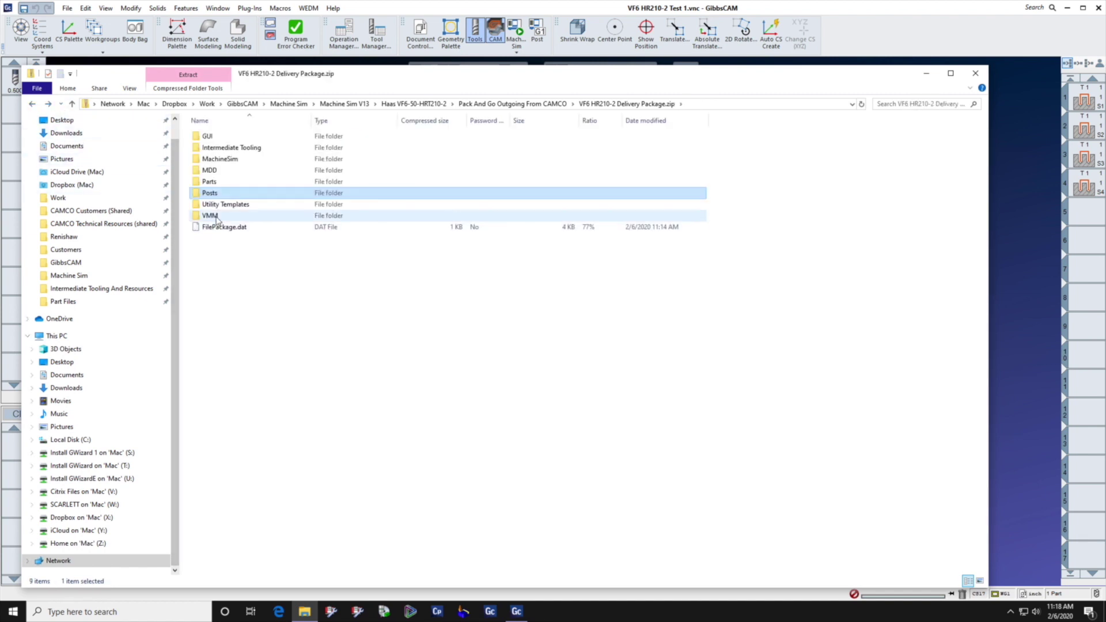
double_click(218, 216)
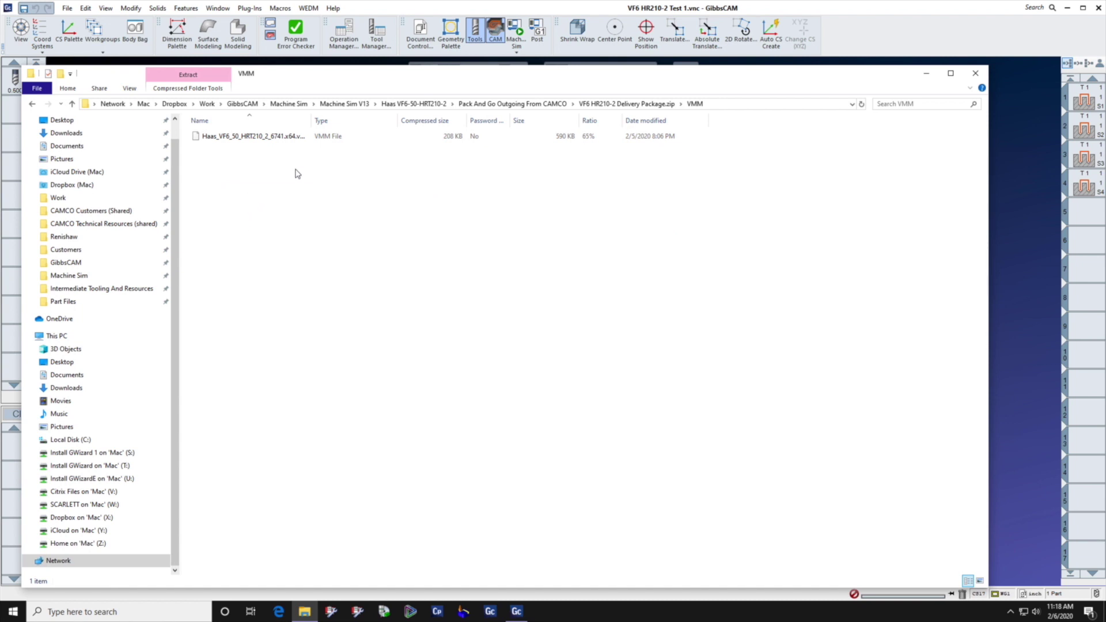
drag(312, 119, 333, 120)
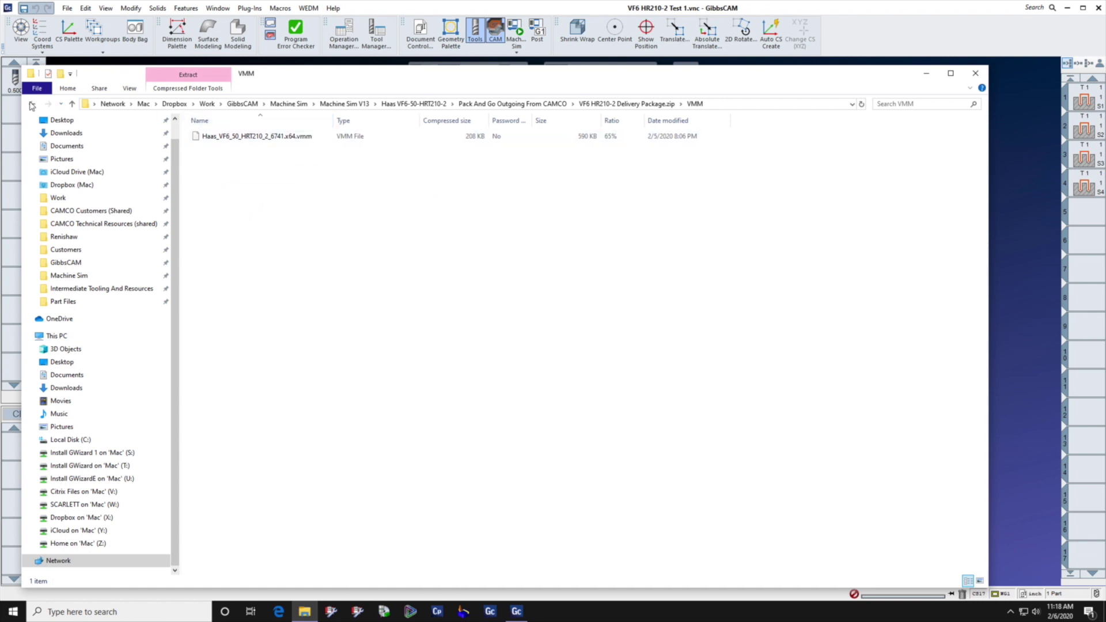
click(32, 104)
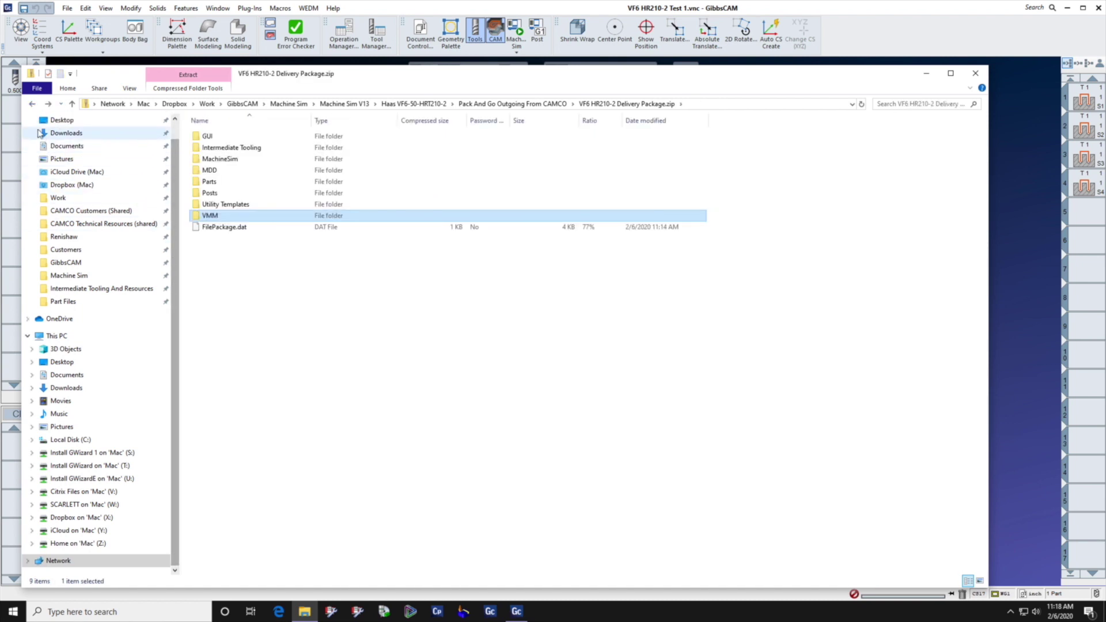
click(33, 104)
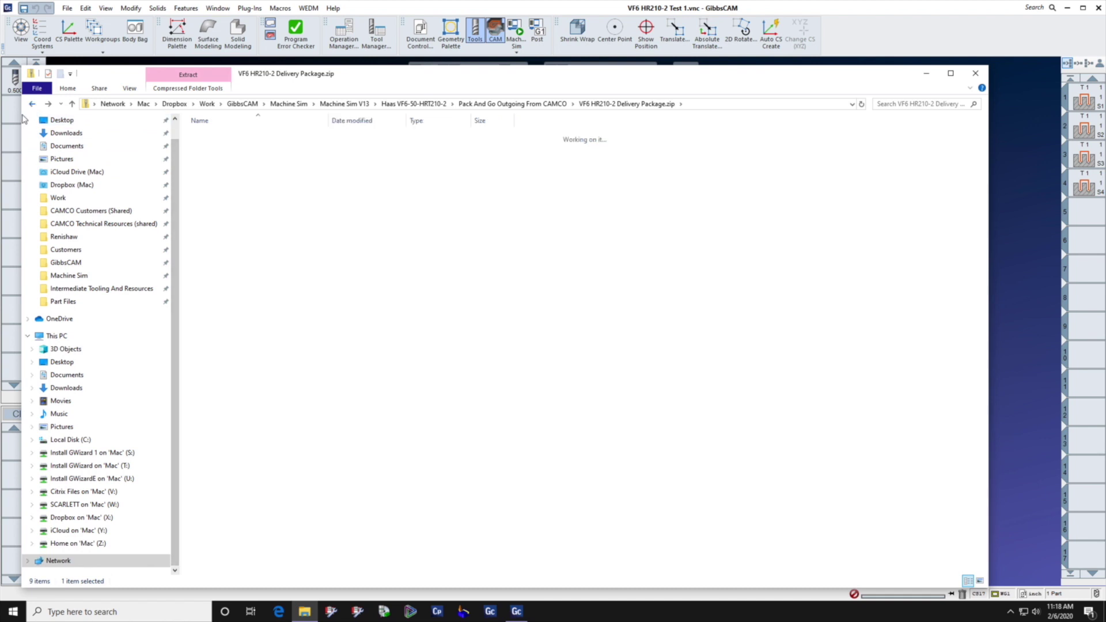
Close the current part without saving and dismiss the No Part Open notice.
click(1009, 113)
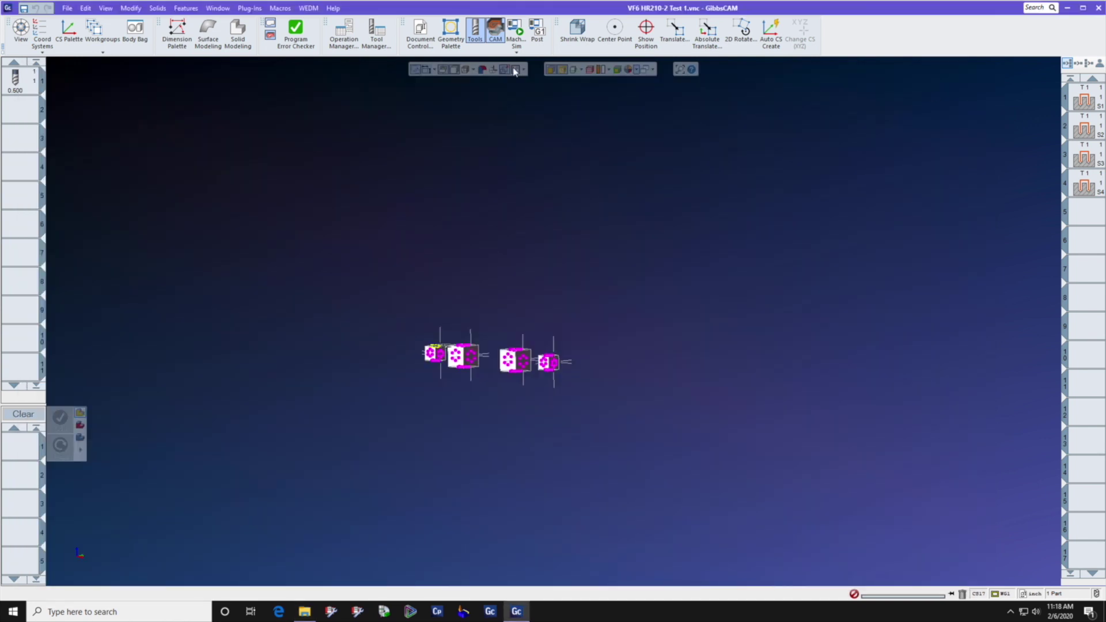
click(69, 10)
click(160, 41)
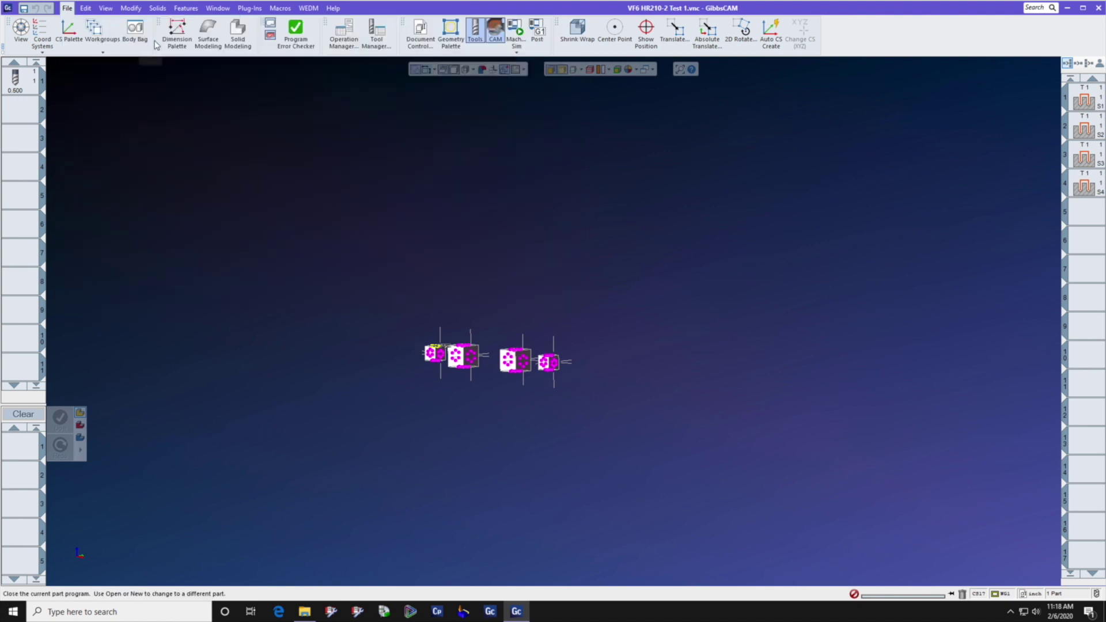
click(559, 323)
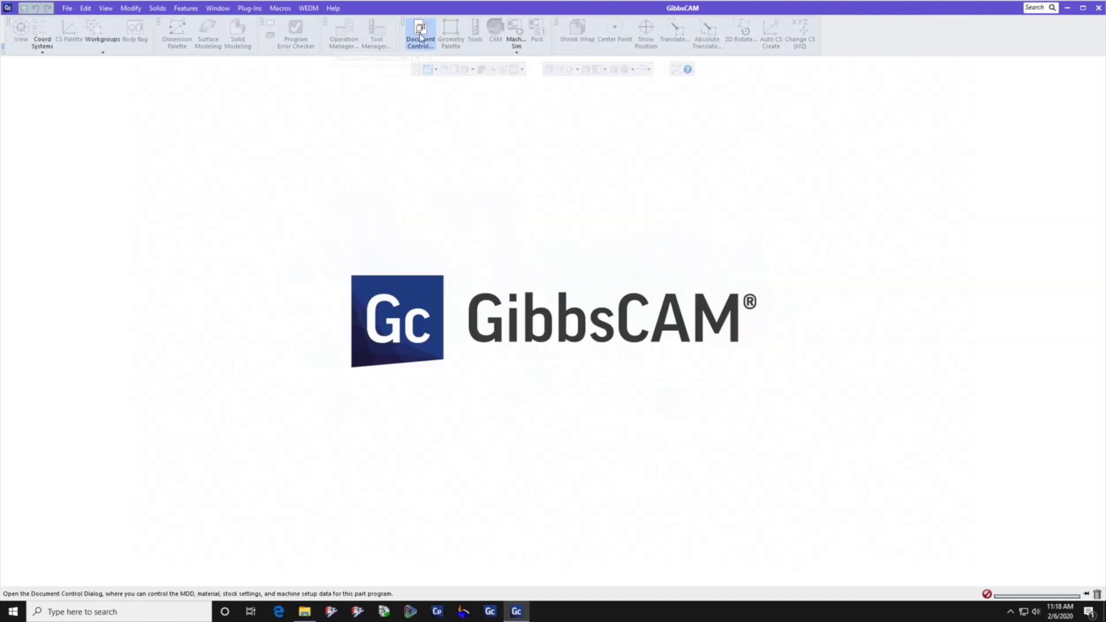
click(420, 36)
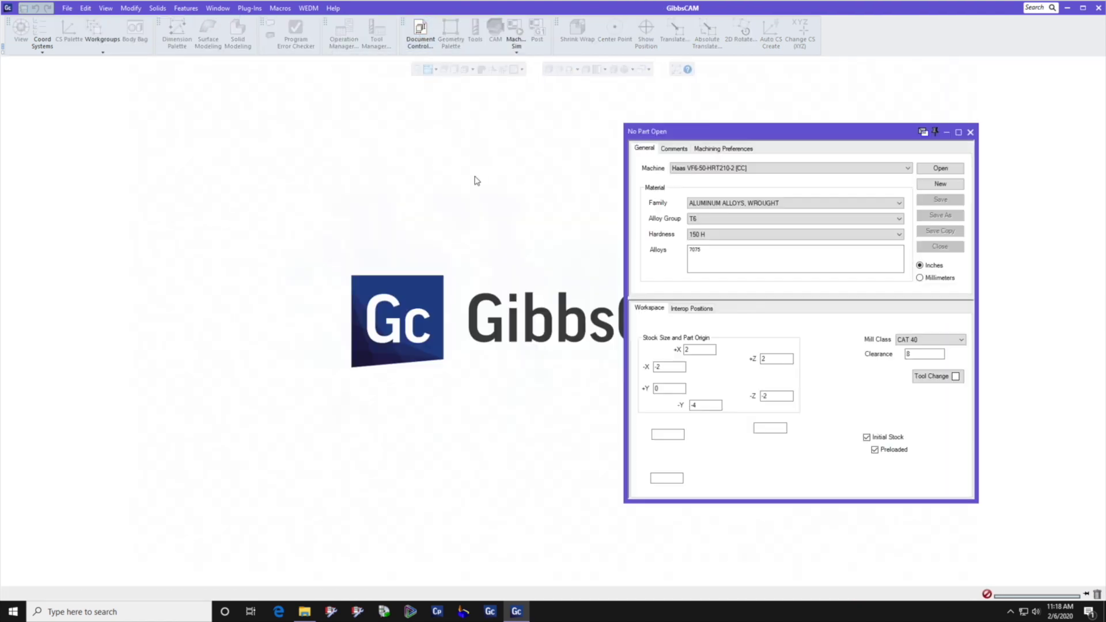
click(762, 168)
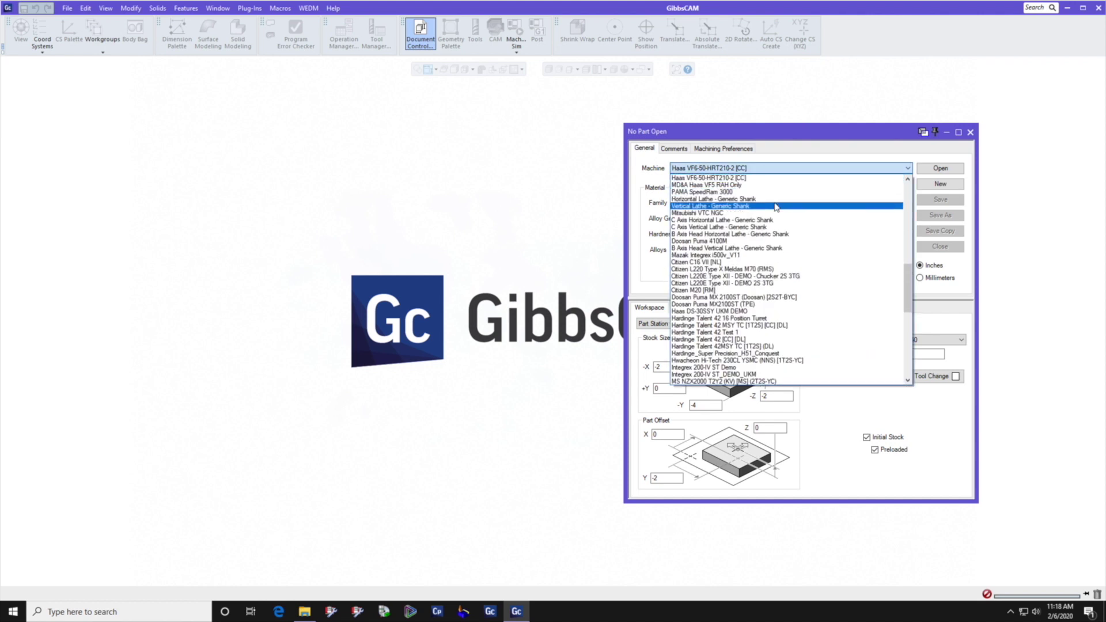
click(810, 202)
click(970, 132)
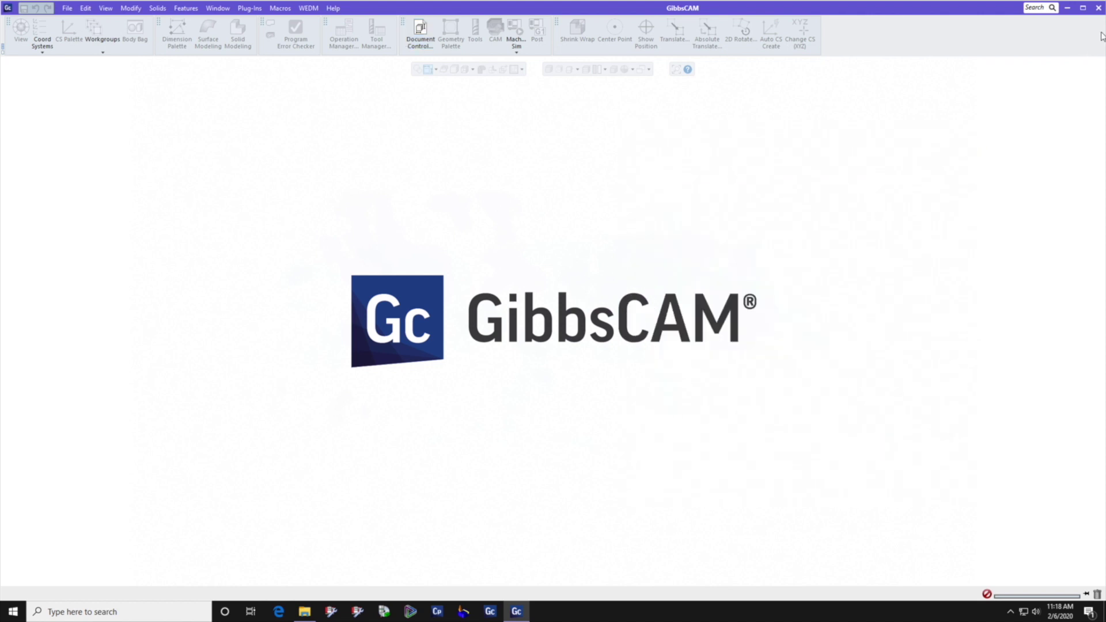
Quit and relaunch GibbsCAM, and select the delivery package zip in File Explorer.
click(1099, 8)
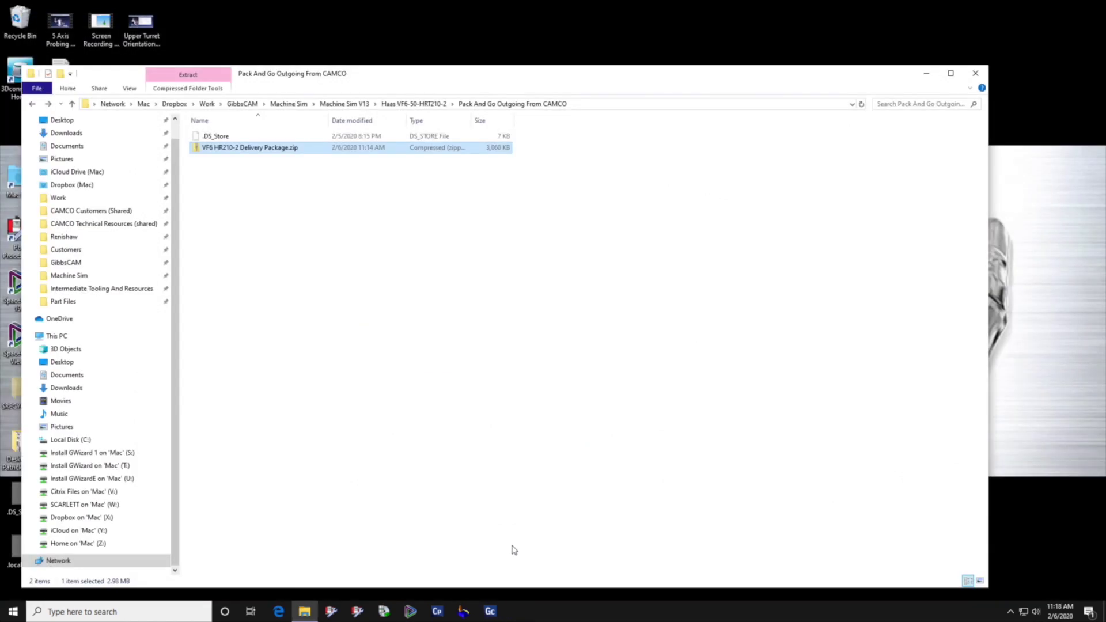
click(496, 610)
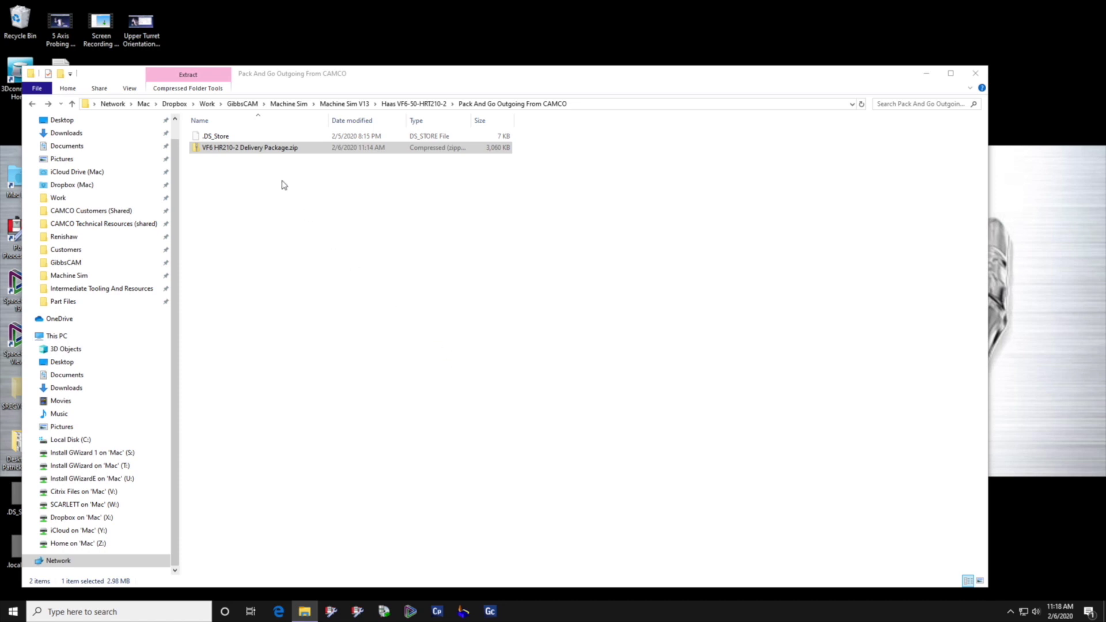
click(251, 152)
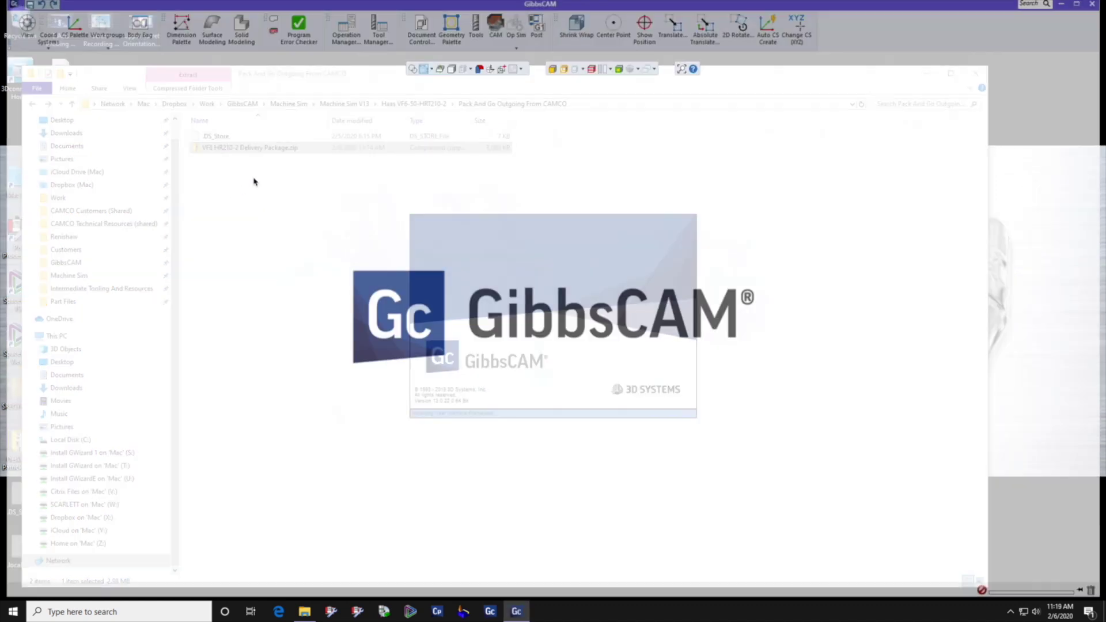
Drop the VF6 HR210-2 Delivery Package zip onto GibbsCAM to extract and install it.
click(304, 613)
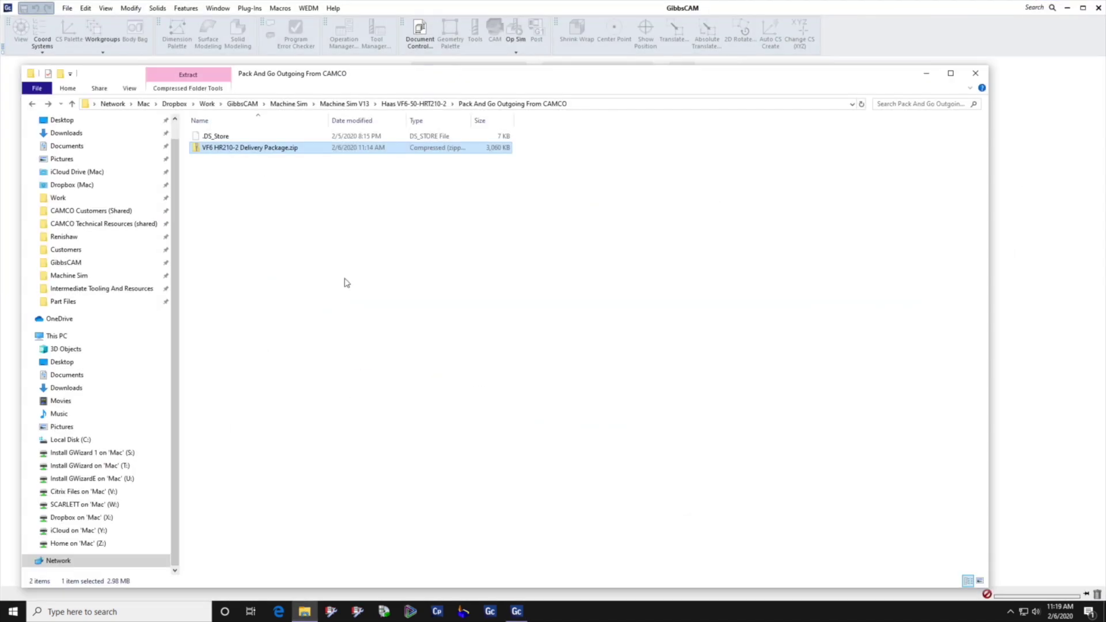
drag(273, 153, 1017, 303)
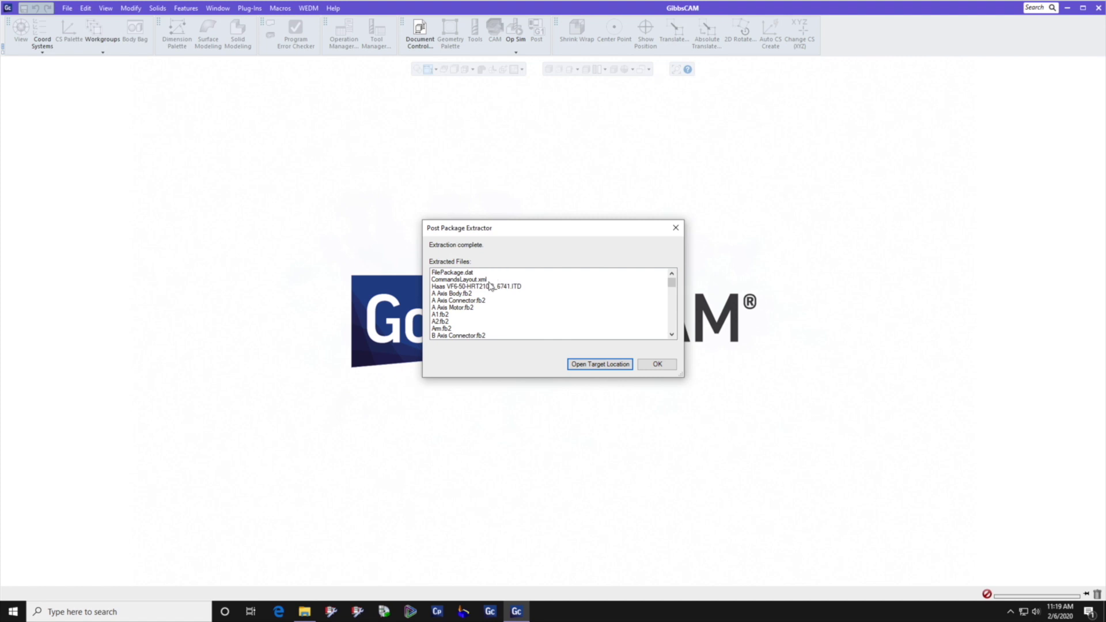
drag(676, 288, 672, 332)
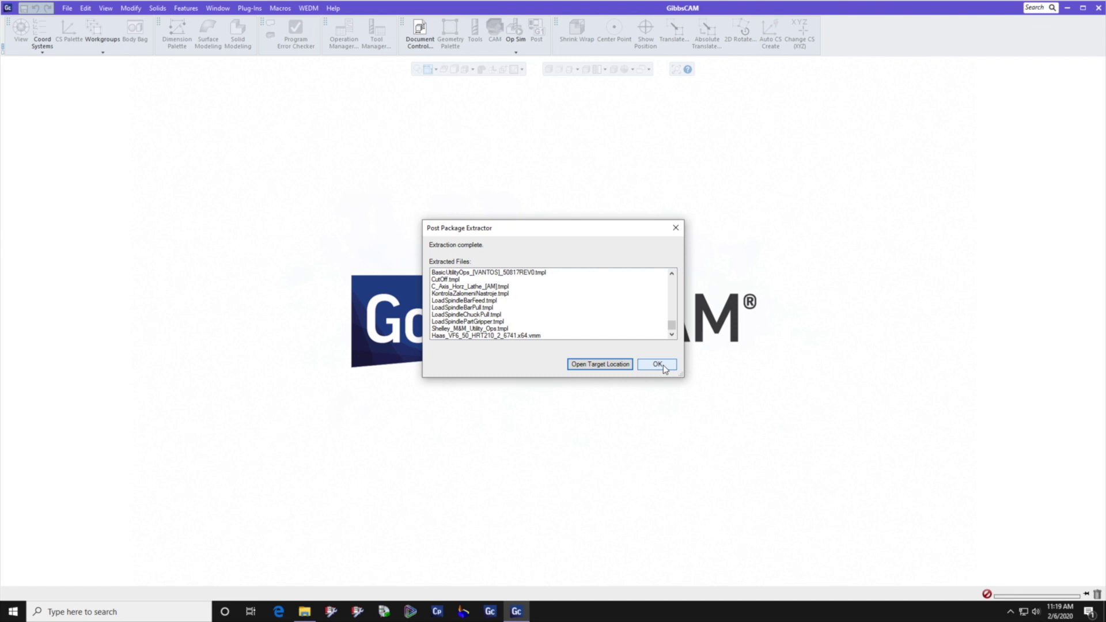
click(657, 364)
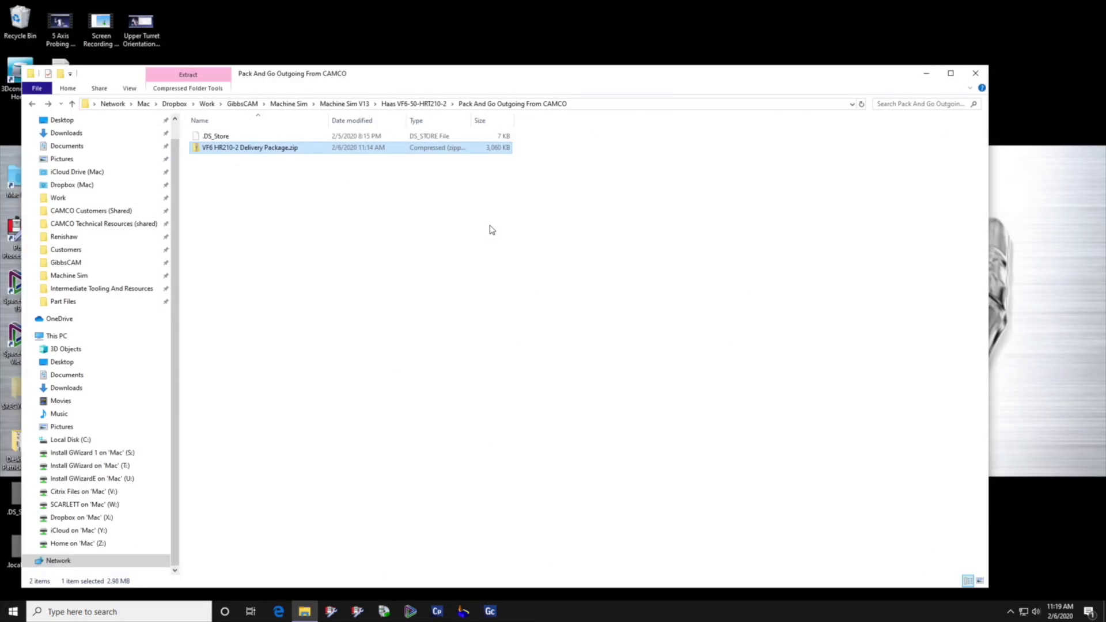
Relaunch GibbsCAM and Extract All the delivery package zip into a same-named folder.
click(491, 613)
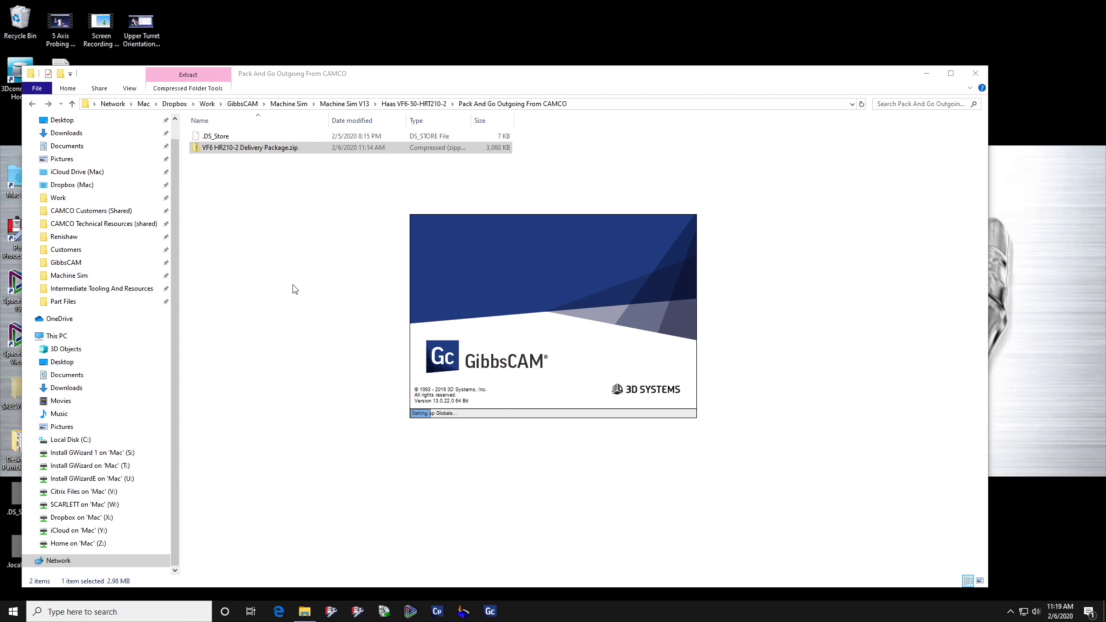
click(239, 151)
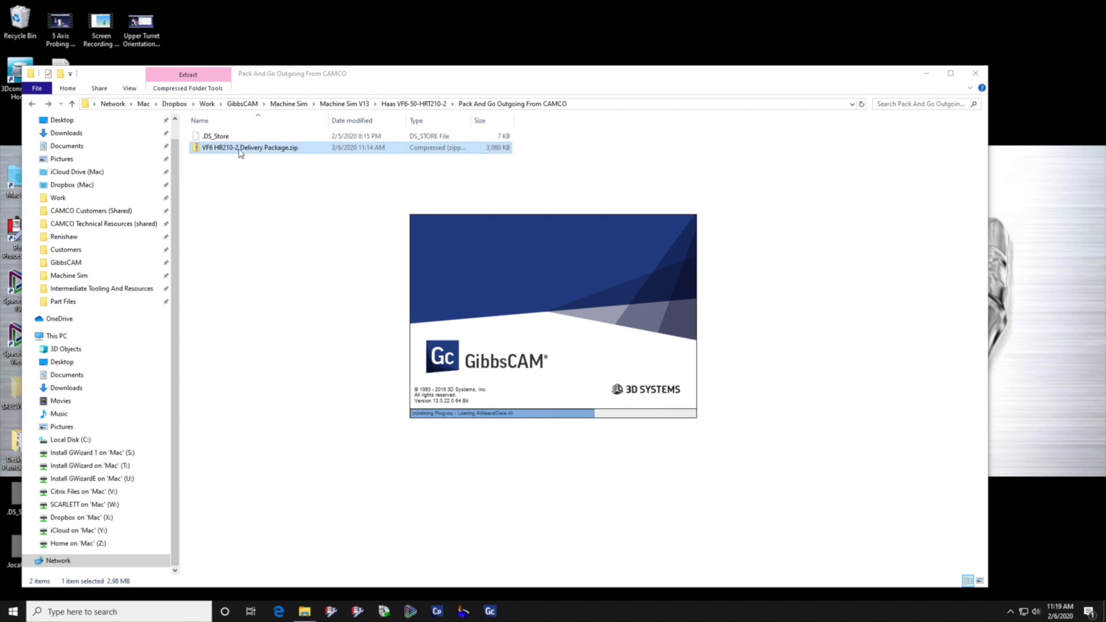
right_click(240, 151)
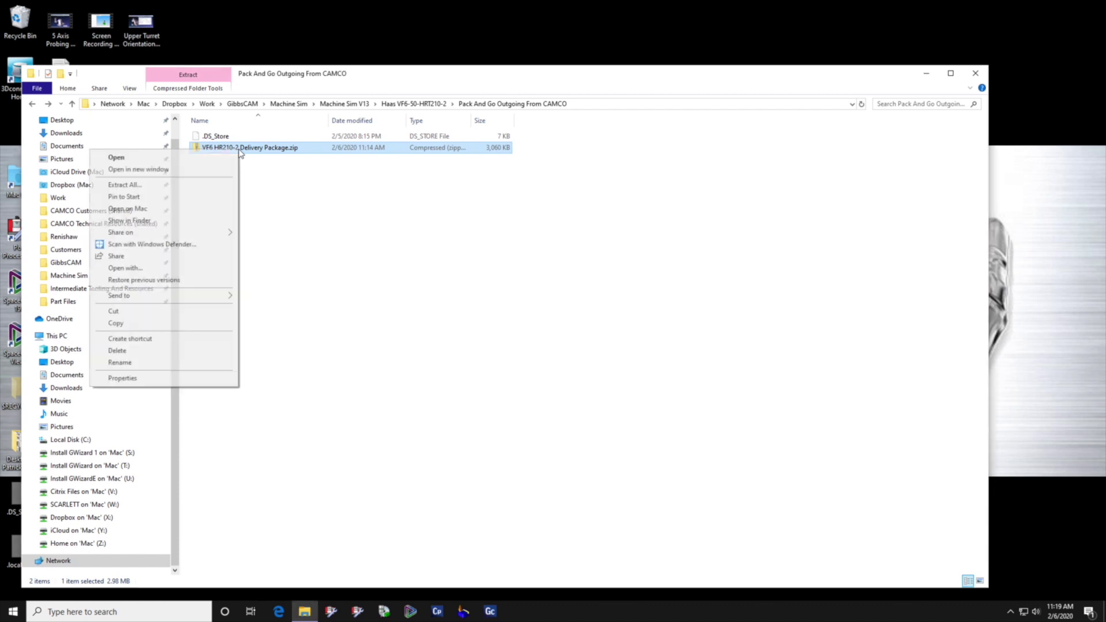
click(183, 187)
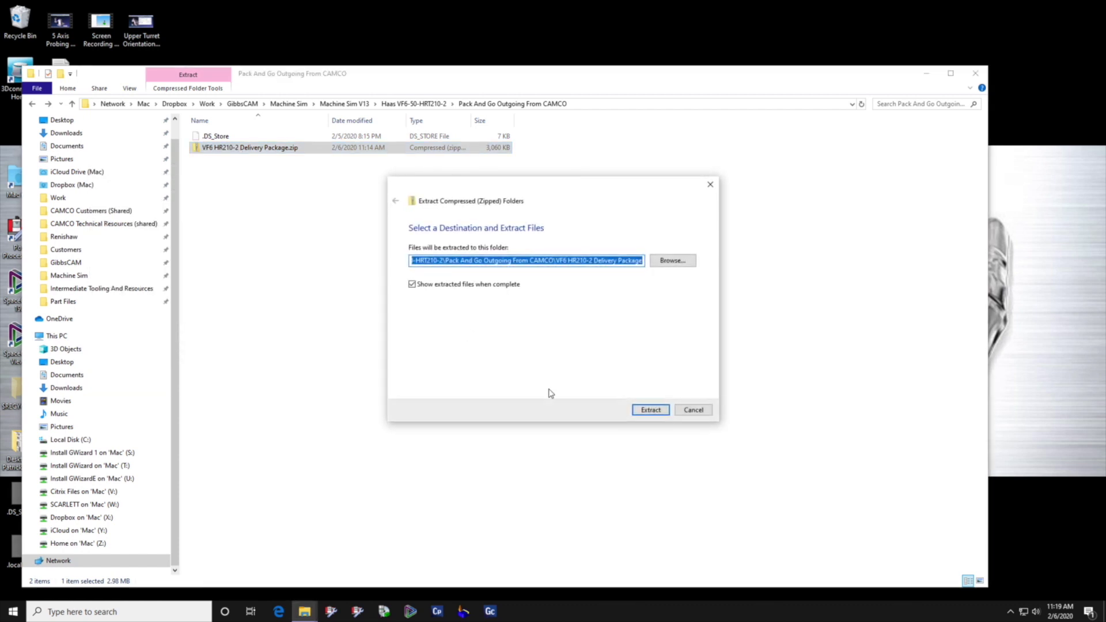
click(650, 410)
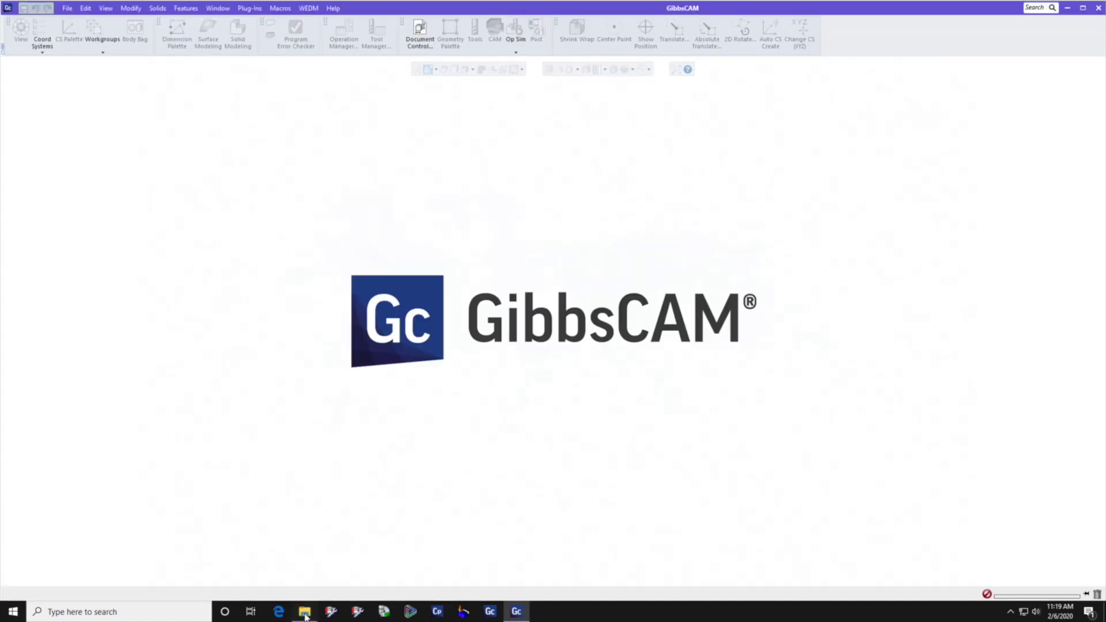
Copy the Haas VF6 [IM] IC6741.70.1.post file from the extracted package's Posts folder.
mouse_move(304, 612)
click(265, 571)
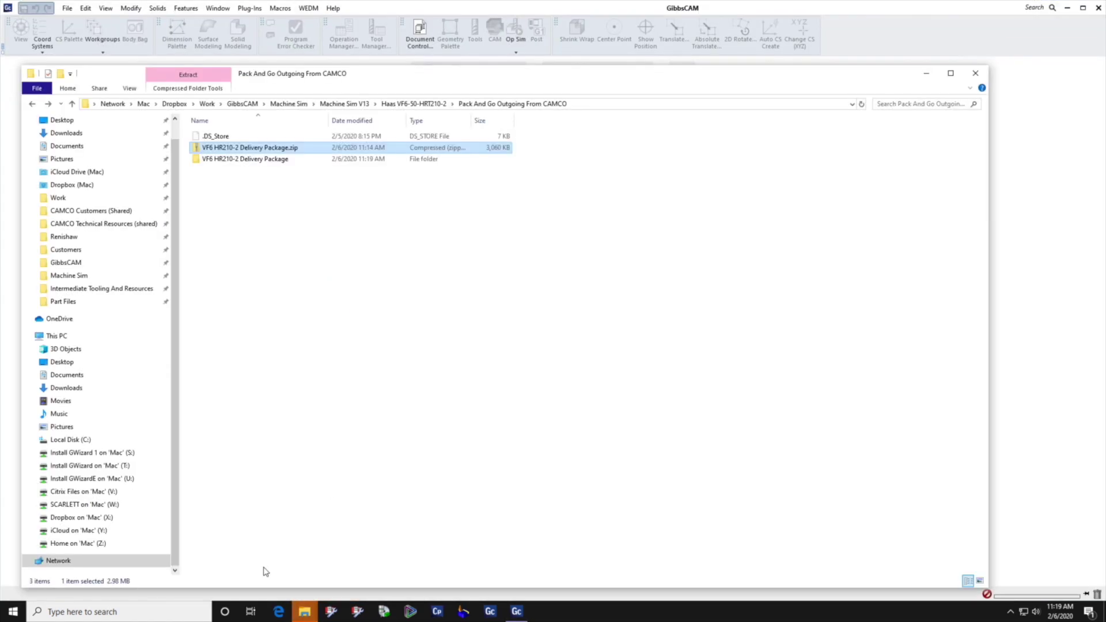
double_click(245, 159)
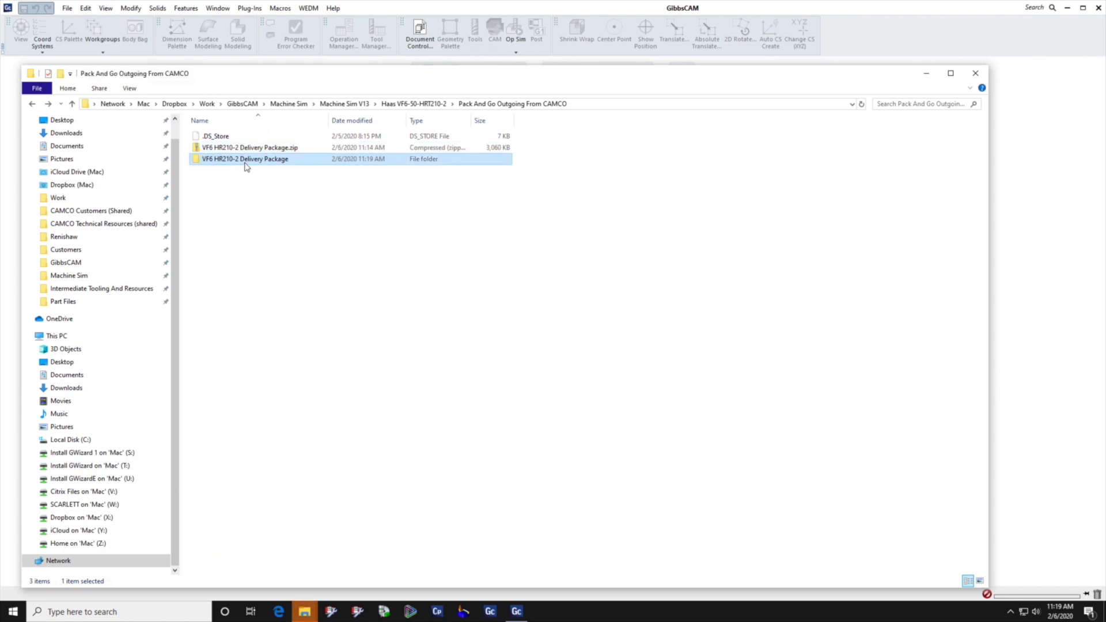
double_click(212, 193)
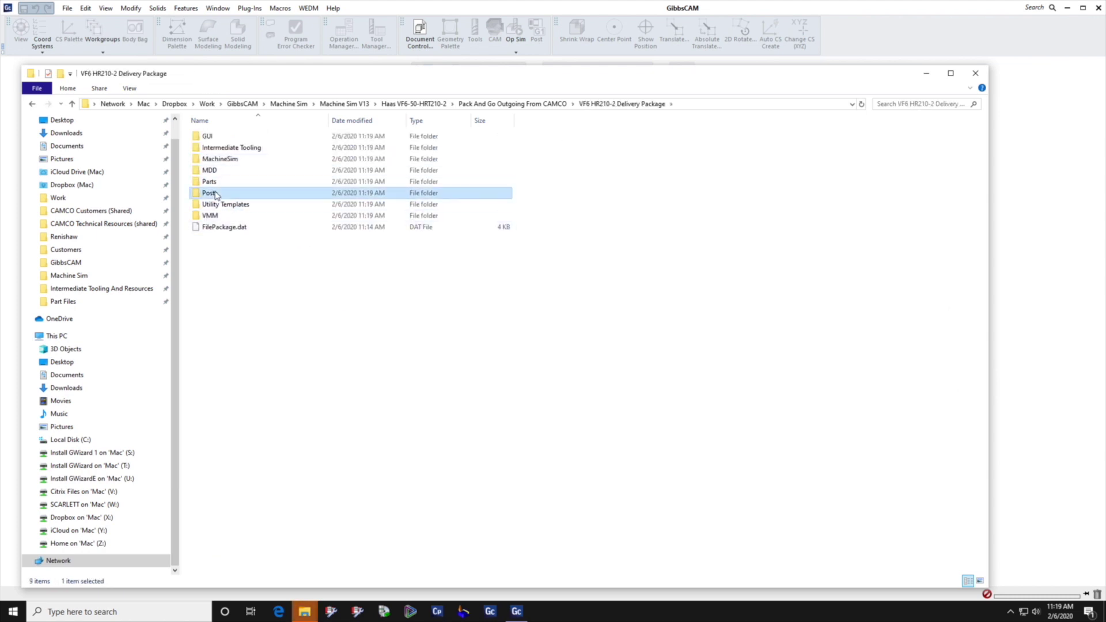
click(242, 138)
right_click(242, 139)
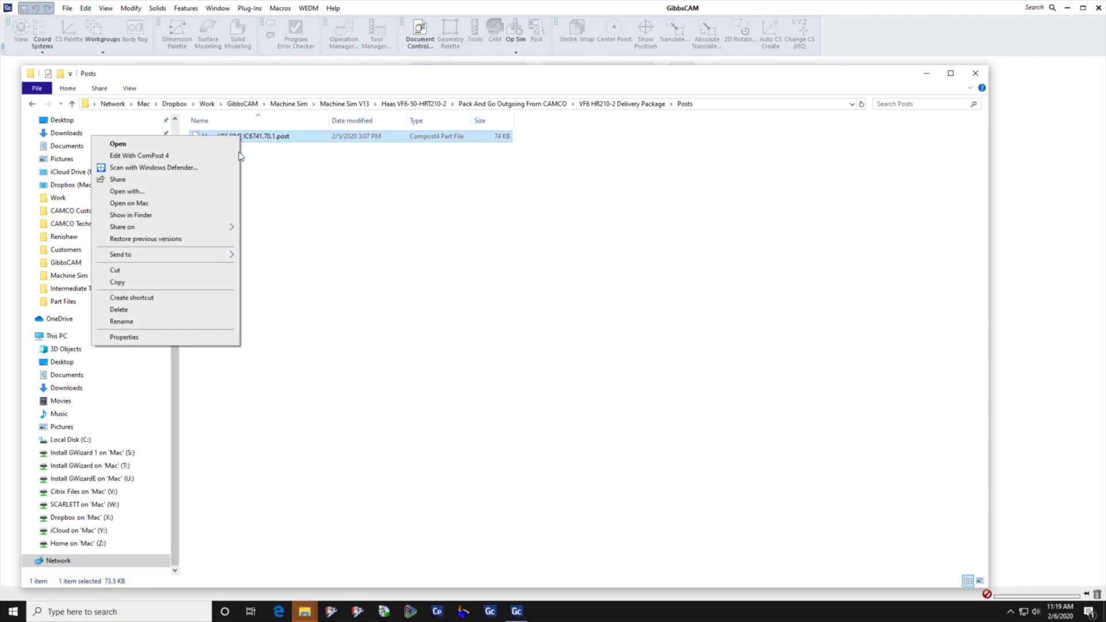
click(188, 282)
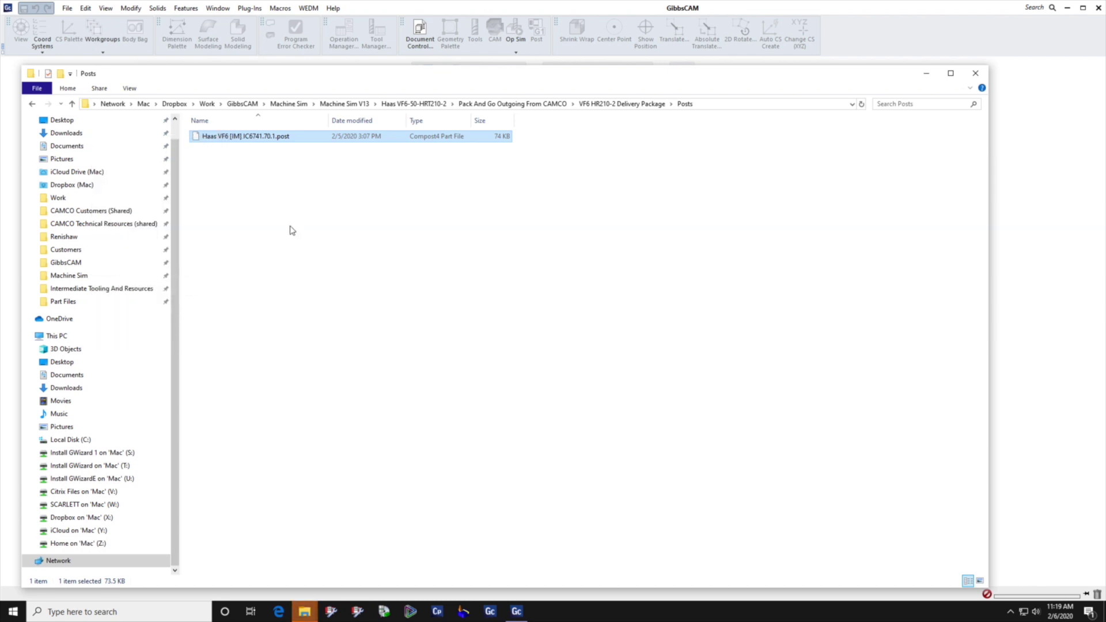
click(1026, 169)
Open and then close the recent VF6 HR210-2 part.
click(68, 9)
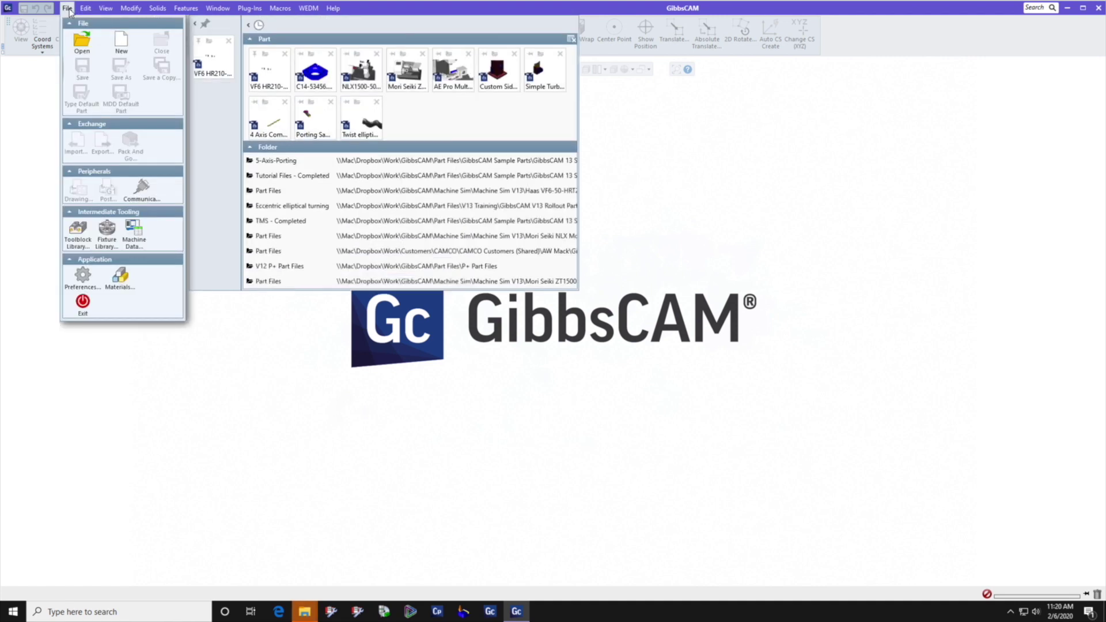
click(260, 70)
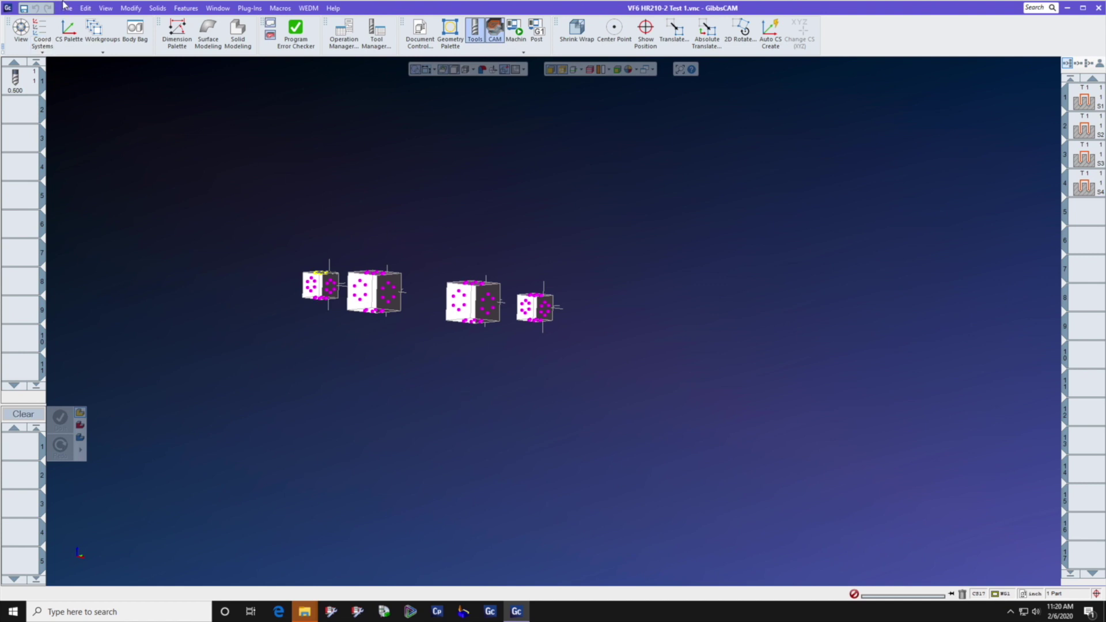
click(66, 6)
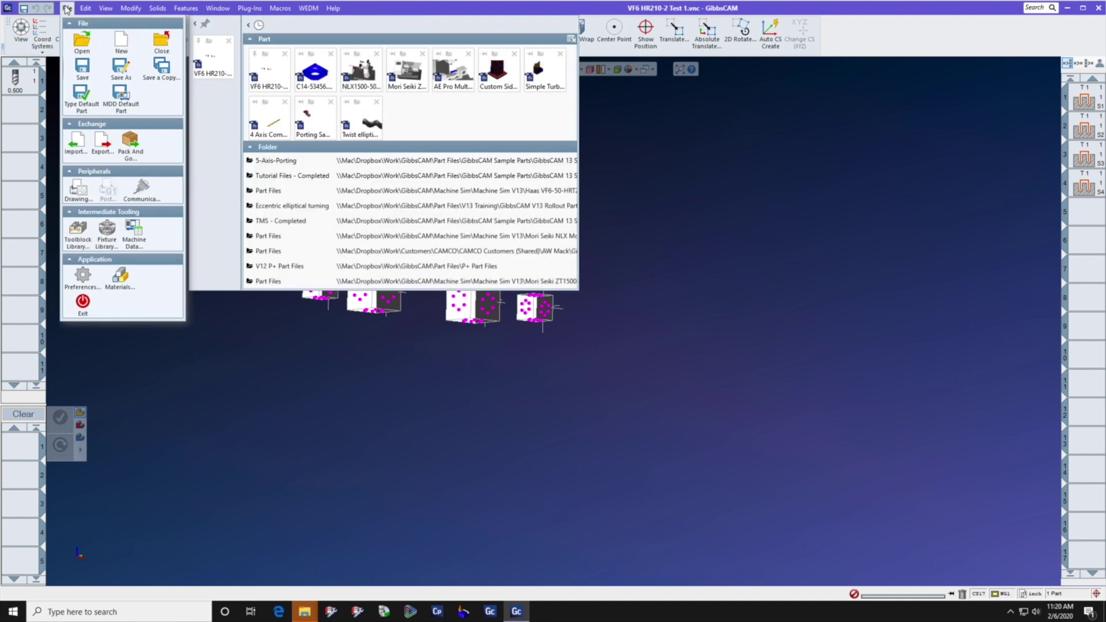
click(167, 43)
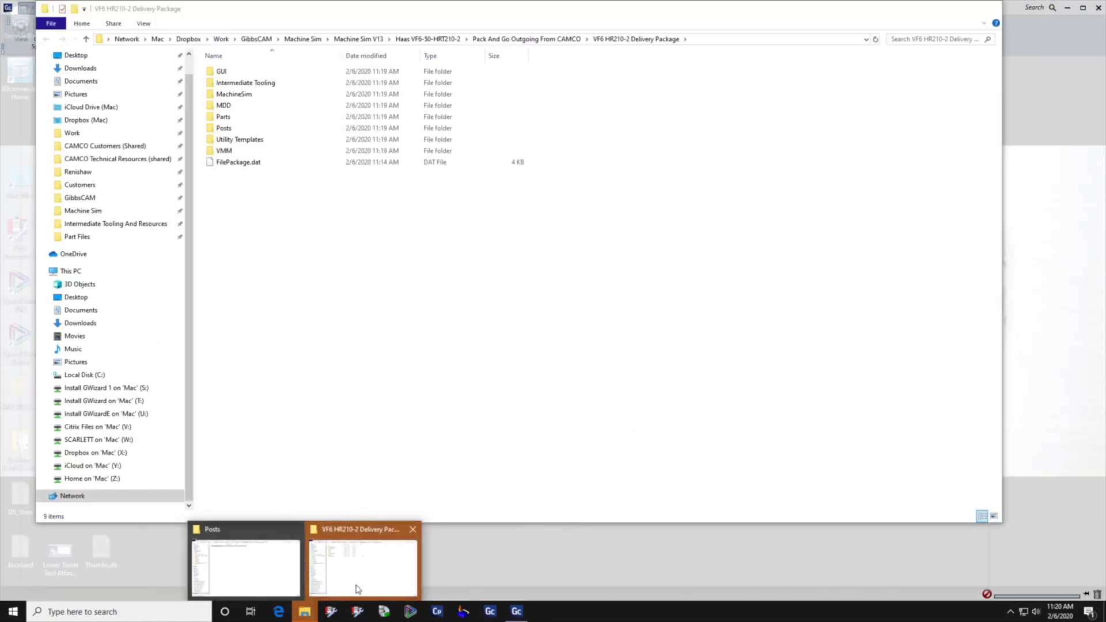
Drag VF6 HR210-2 Test 1.vnc from the package's Parts folder into GibbsCAM.
mouse_move(303, 612)
click(358, 588)
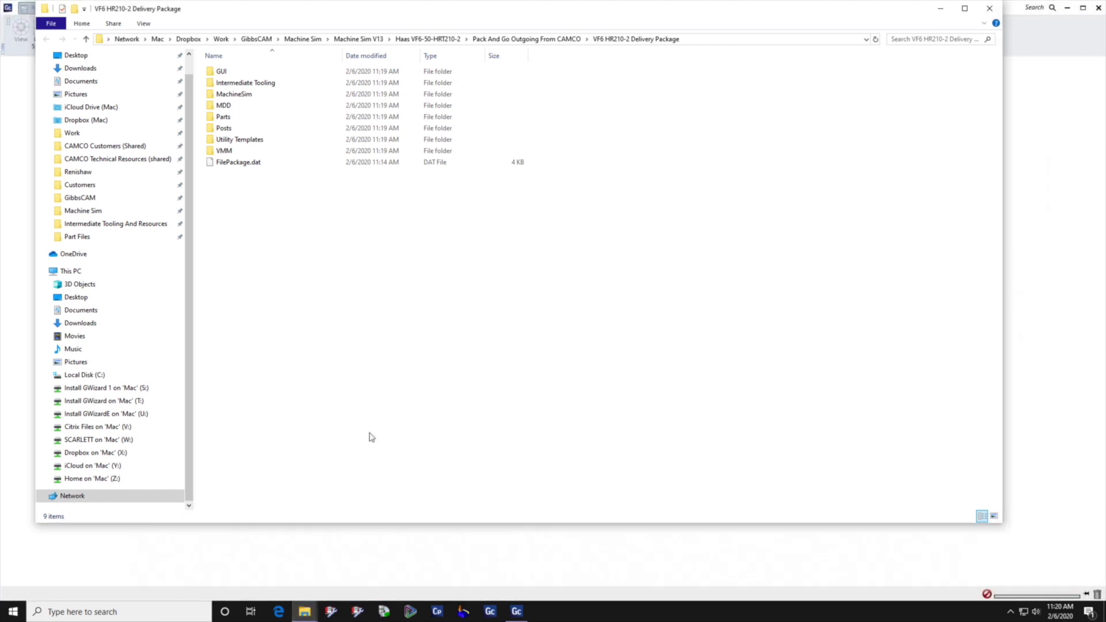
double_click(236, 118)
drag(242, 106, 1024, 299)
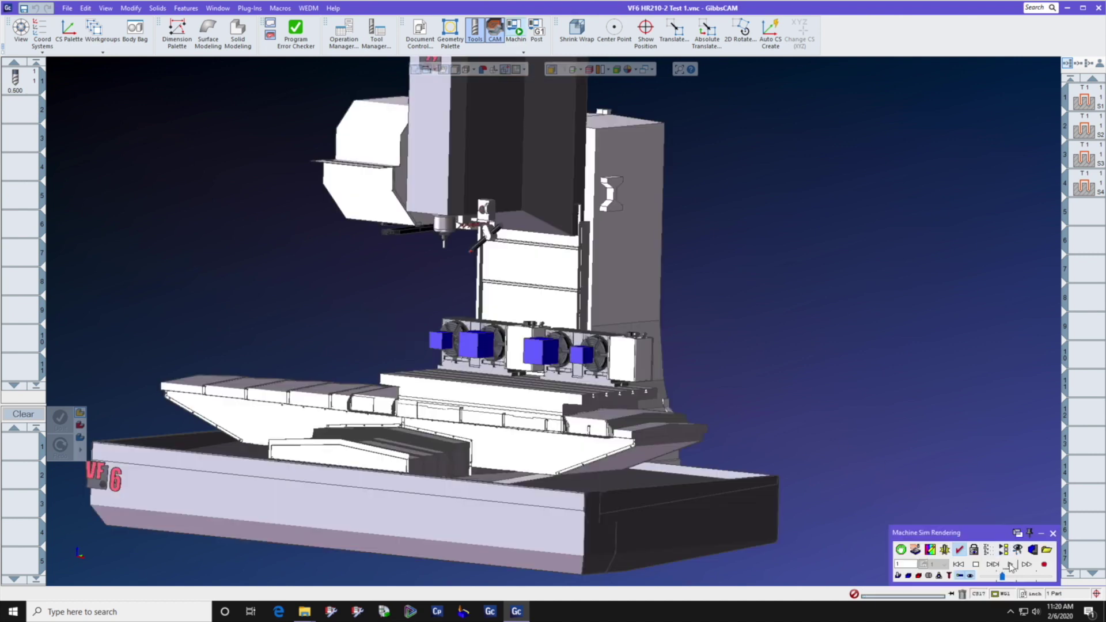
Run the machine simulation and post VF6 HR210-2 Test 1 to G-code.
click(1010, 564)
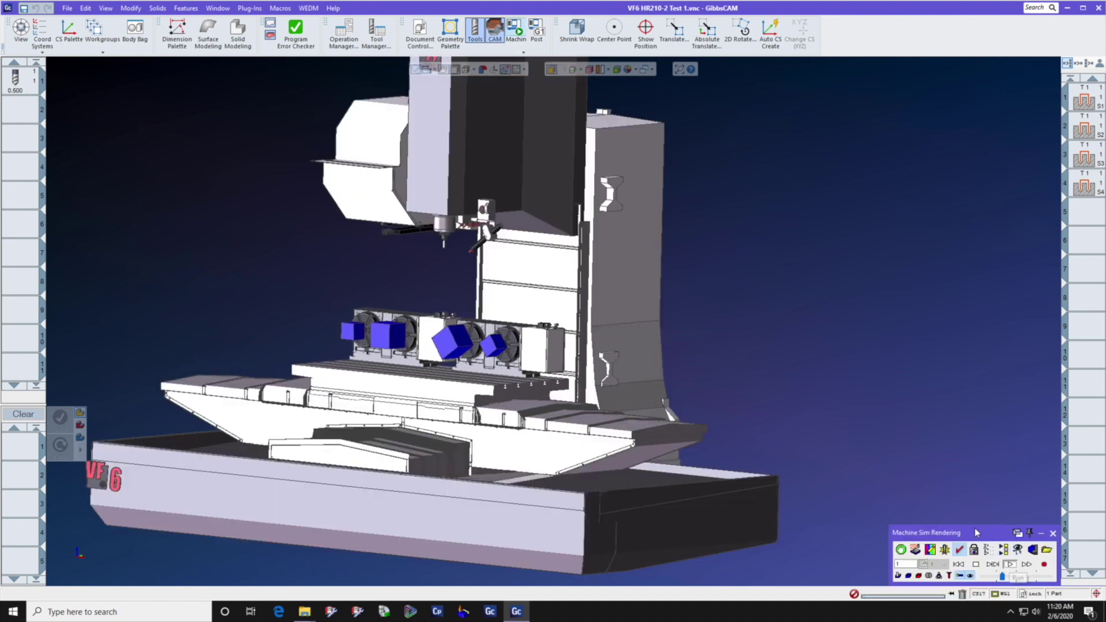
click(540, 29)
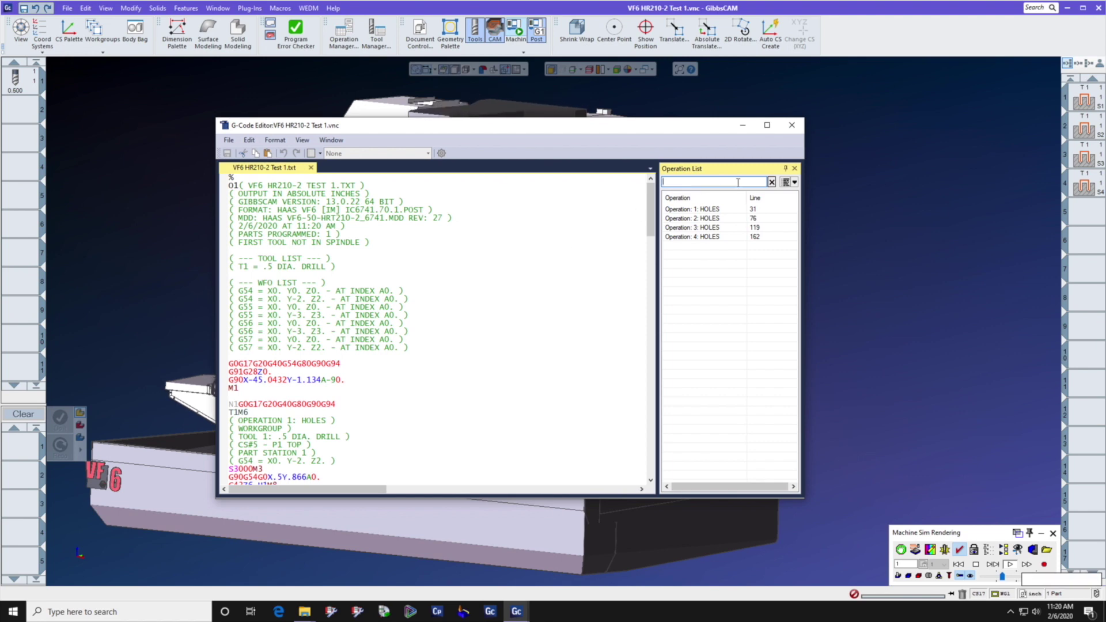
Close the G-Code Editor and Post Processor, returning to the VF6 simulation.
click(791, 129)
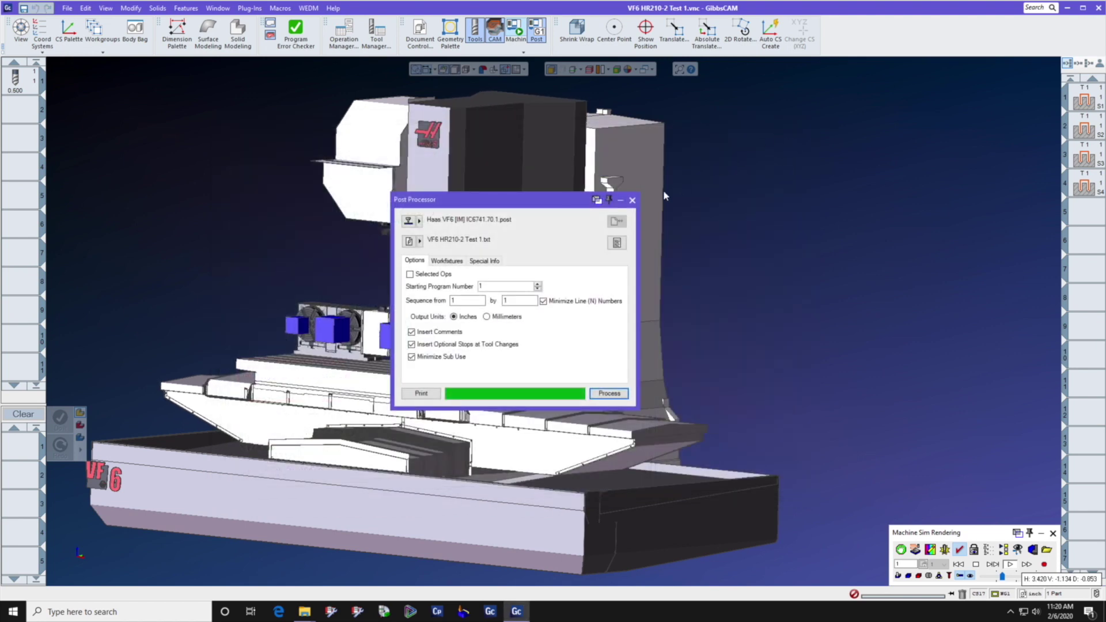
click(634, 199)
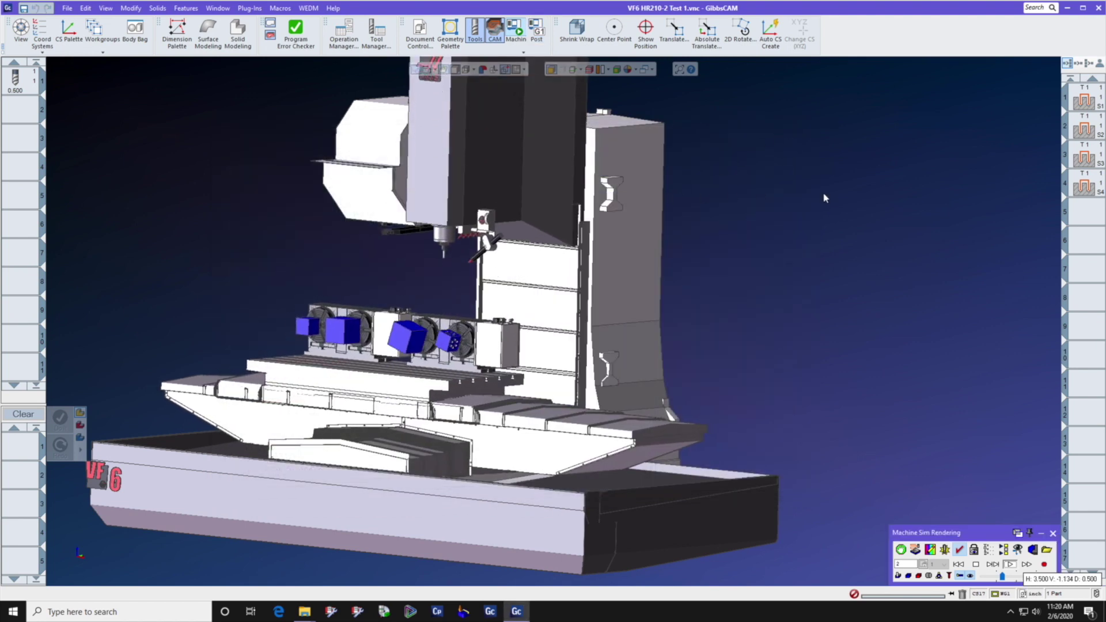